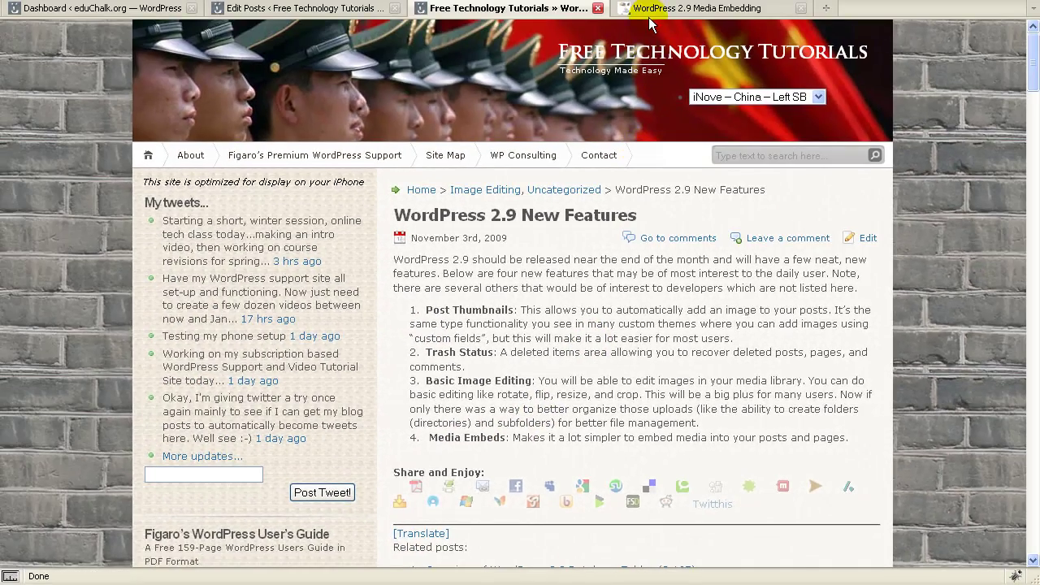
Switch to the 'WordPress 2.9 Media Embedding' browser tab
left_click(646, 10)
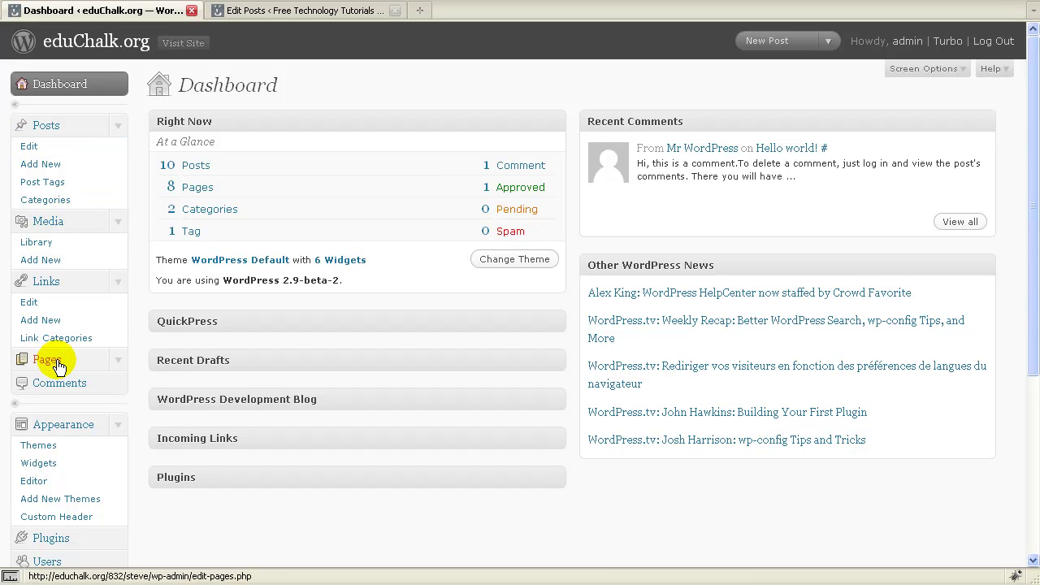
Open the Edit Posts list from the eduChalk.org Dashboard
left_click(29, 147)
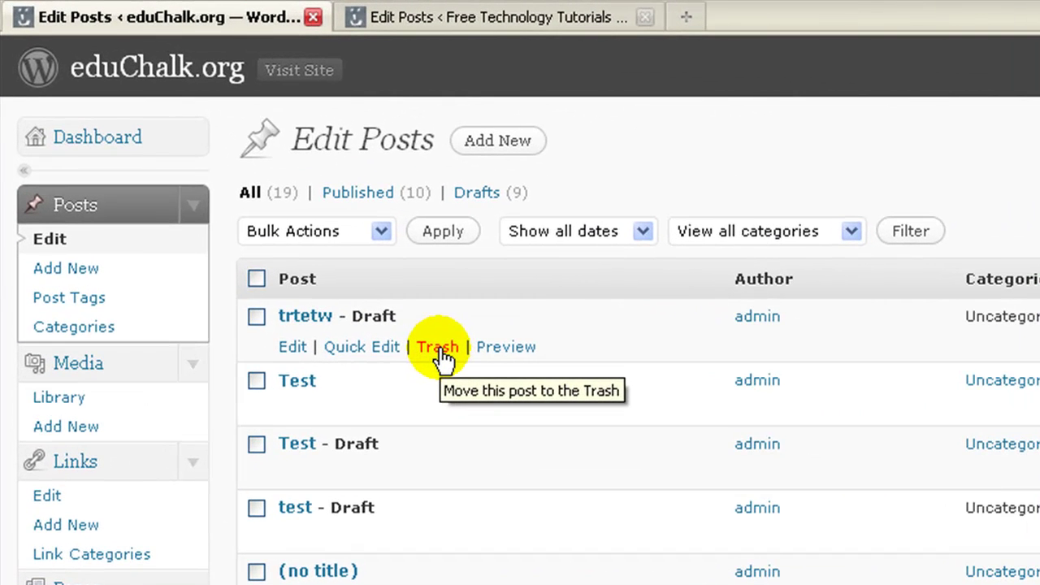
left_click(488, 17)
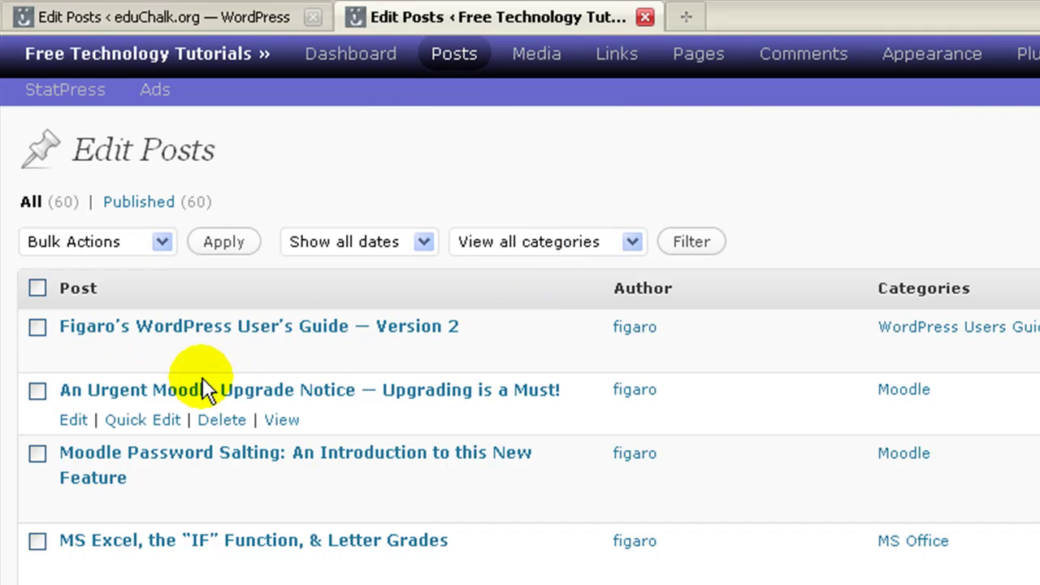
mouse_move(225, 365)
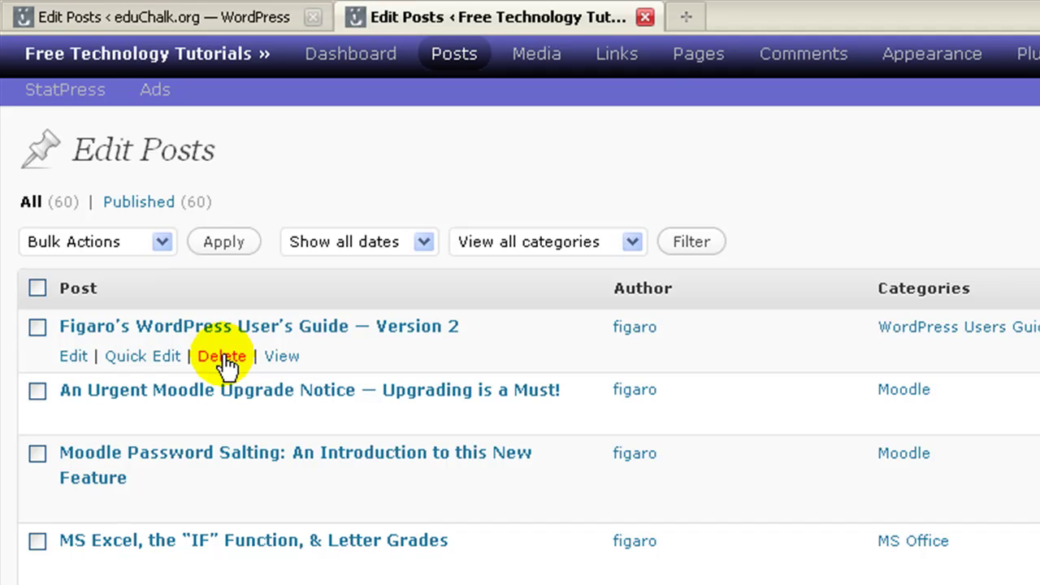
left_click(204, 18)
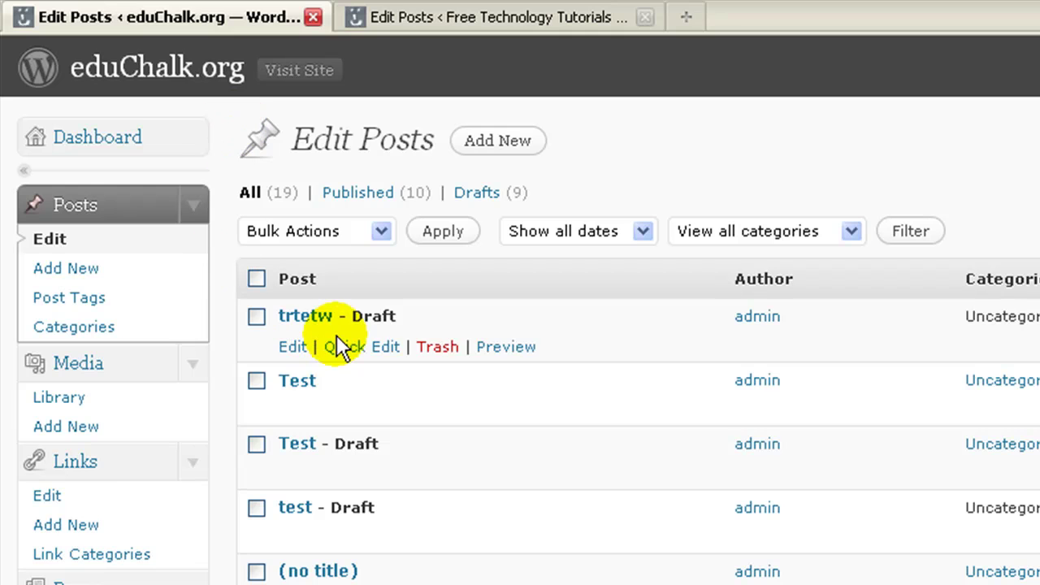
Trash the trtetw draft, the published Test post and the Test draft
mouse_move(339, 329)
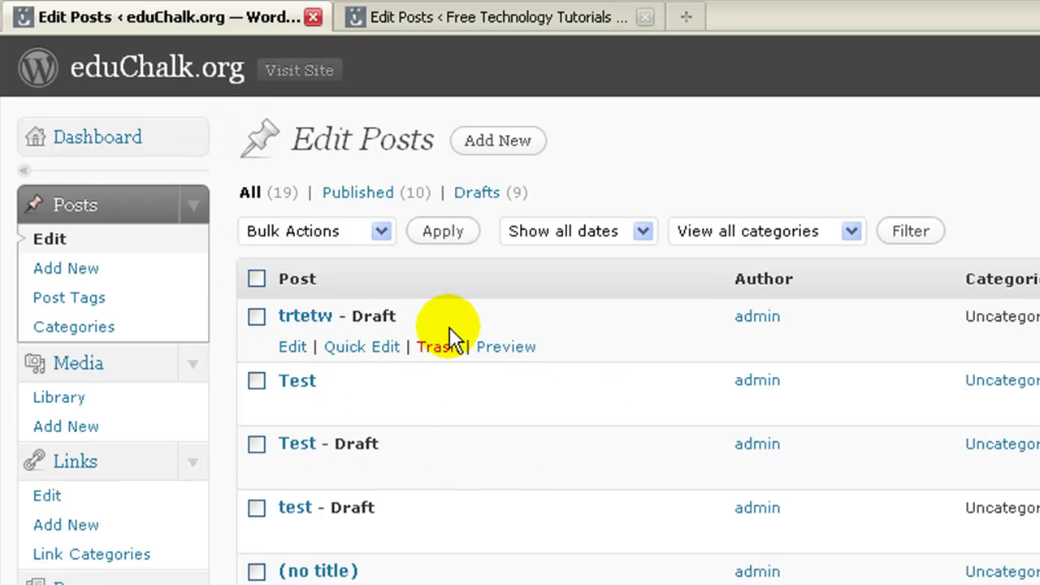
left_click(439, 350)
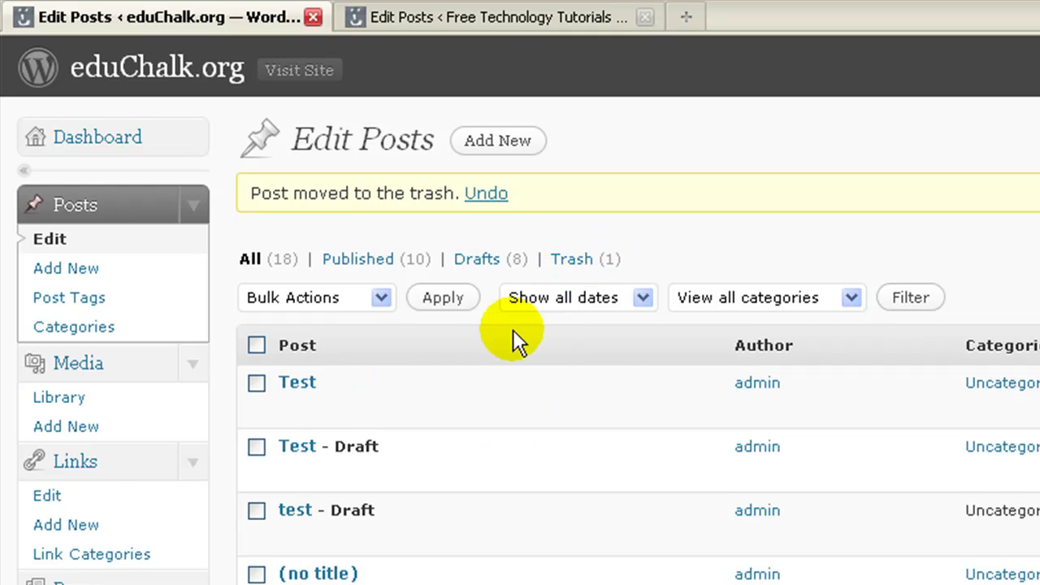
mouse_move(354, 413)
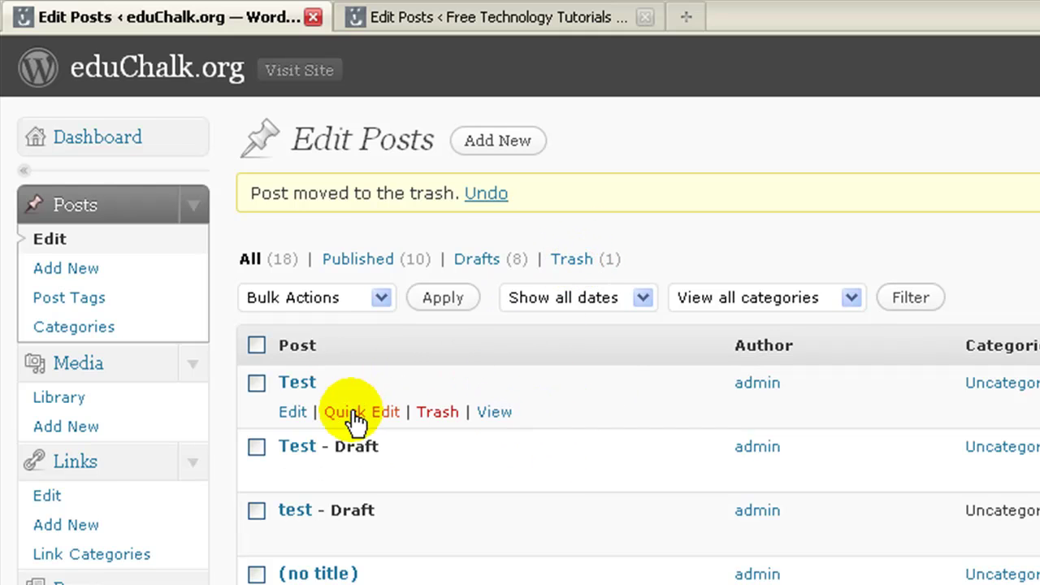
left_click(436, 412)
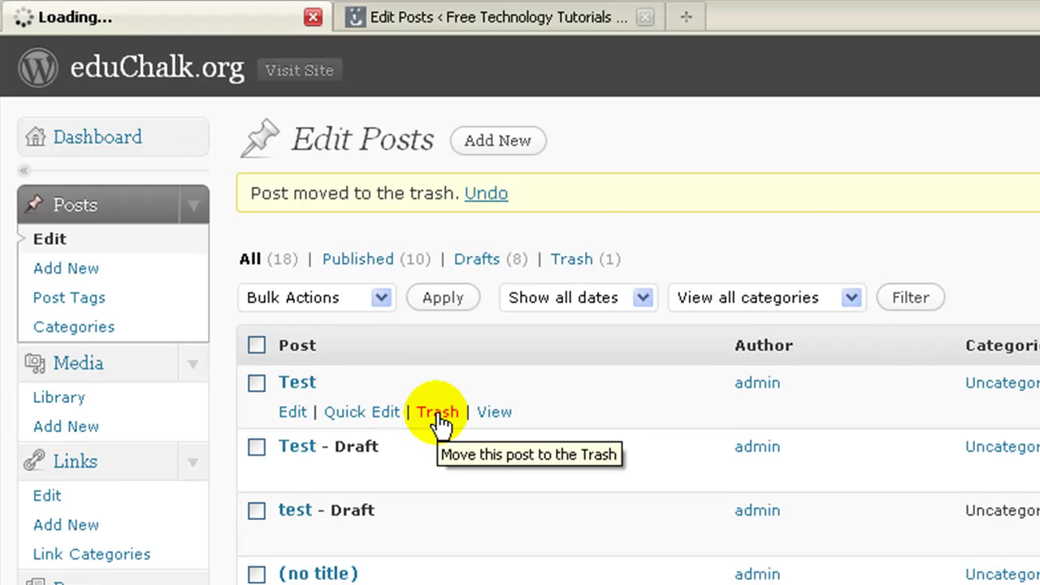
mouse_move(438, 419)
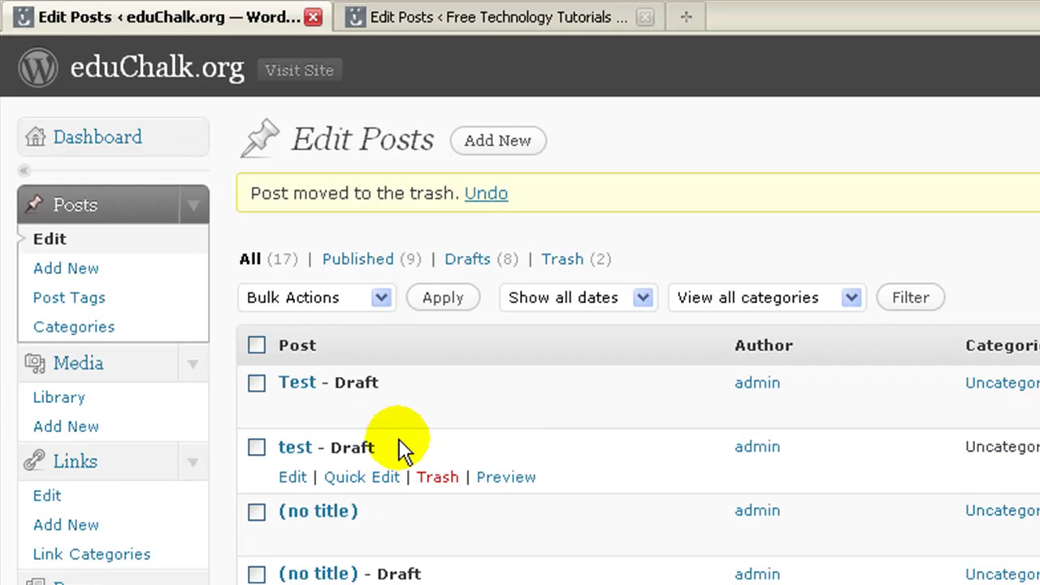
left_click(439, 414)
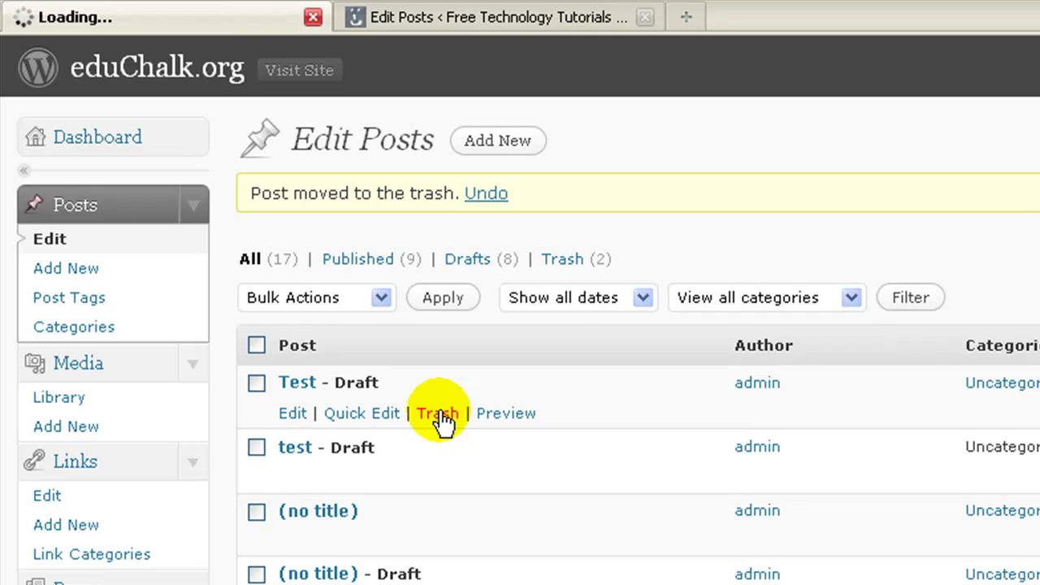
mouse_move(575, 414)
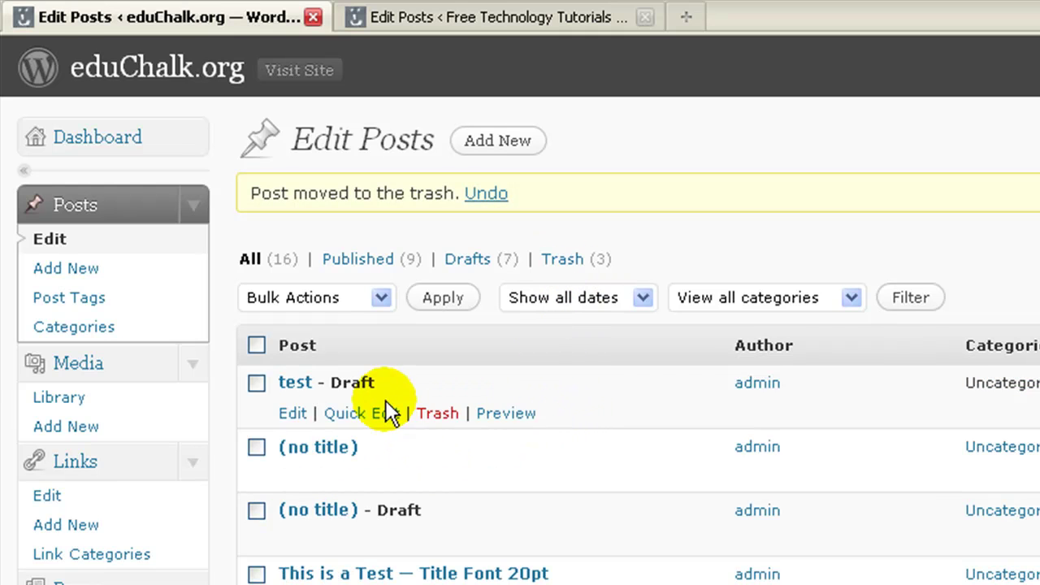
View the Trash, select all three trashed posts, and close Bulk Actions without applying
left_click(563, 260)
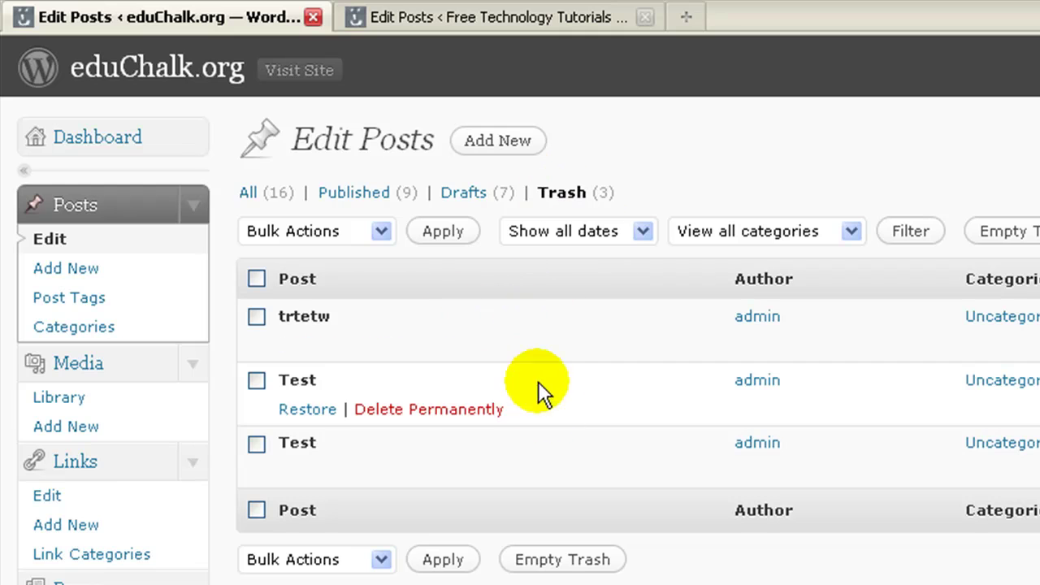
left_click(257, 279)
left_click(380, 231)
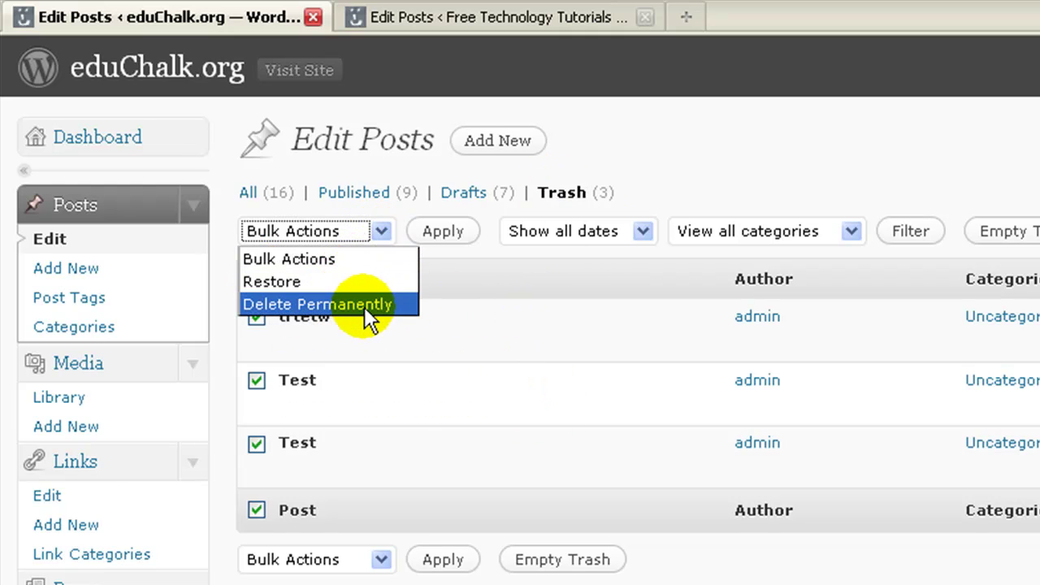
left_click(623, 262)
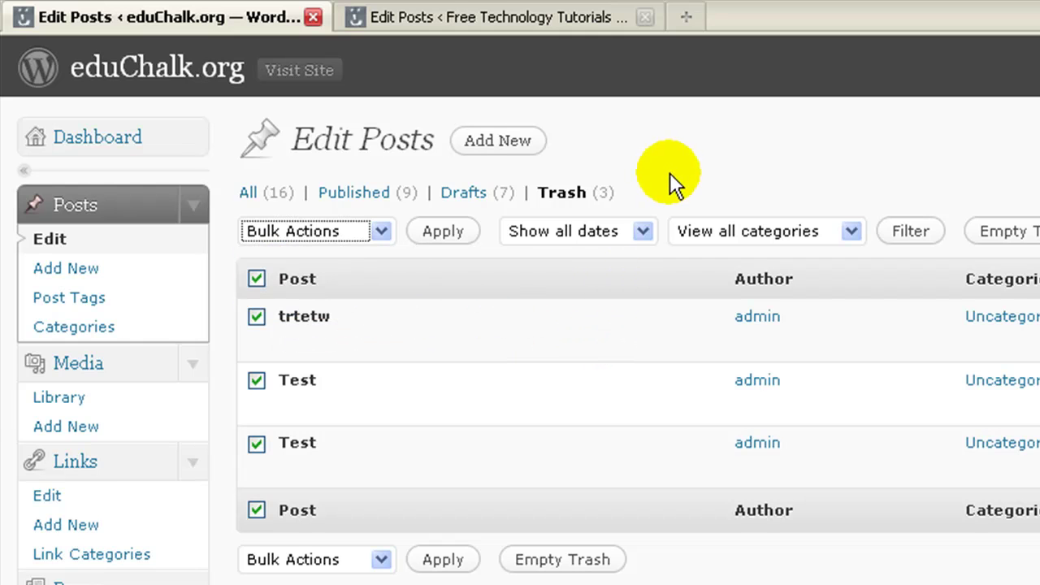
Browse the Media Library, Links and Pages lists, then open the Comments list
left_click(70, 401)
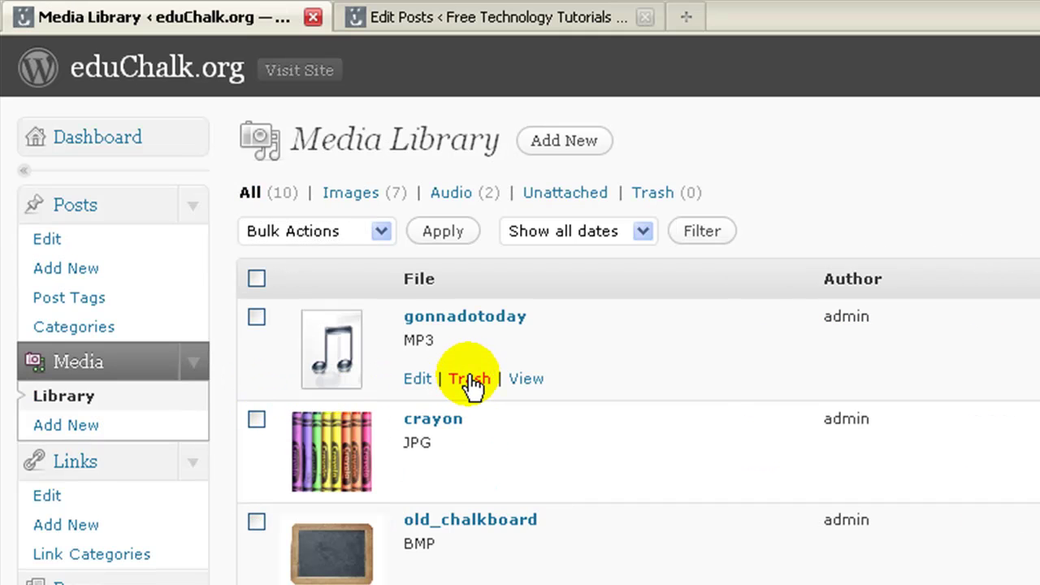
left_click(57, 495)
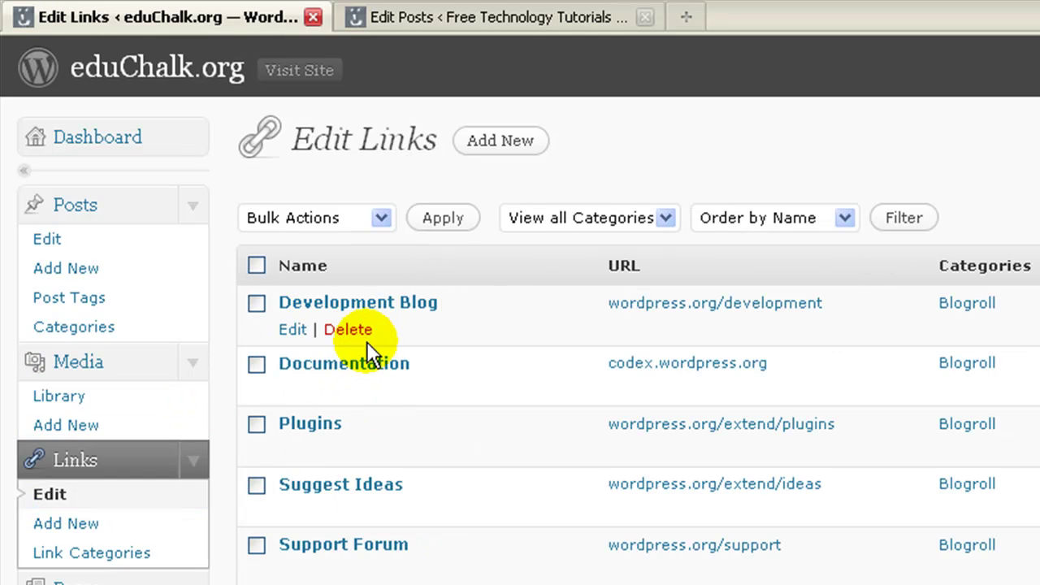
left_click(81, 554)
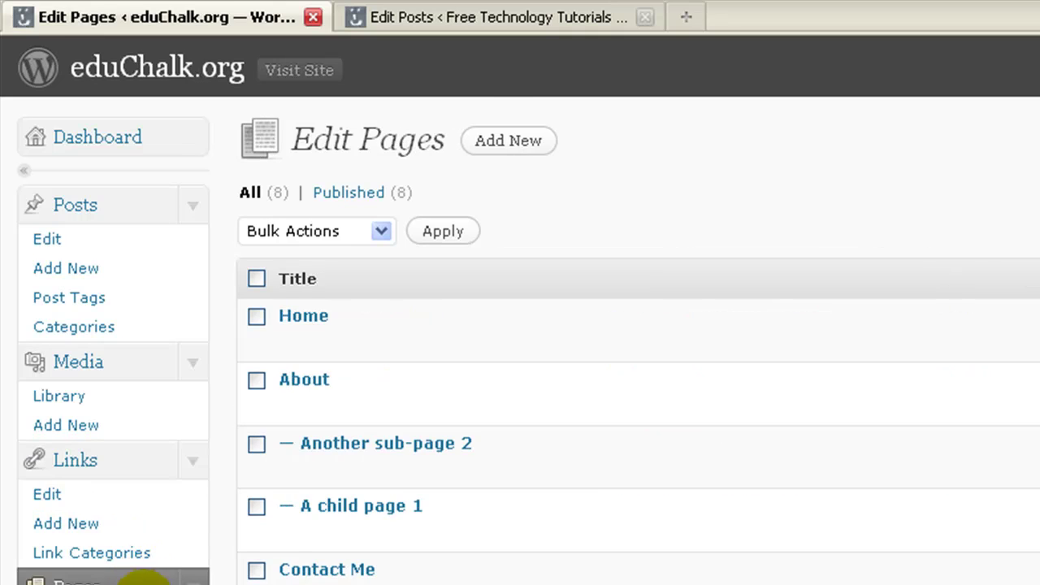
scroll(390, 262, "down", 2)
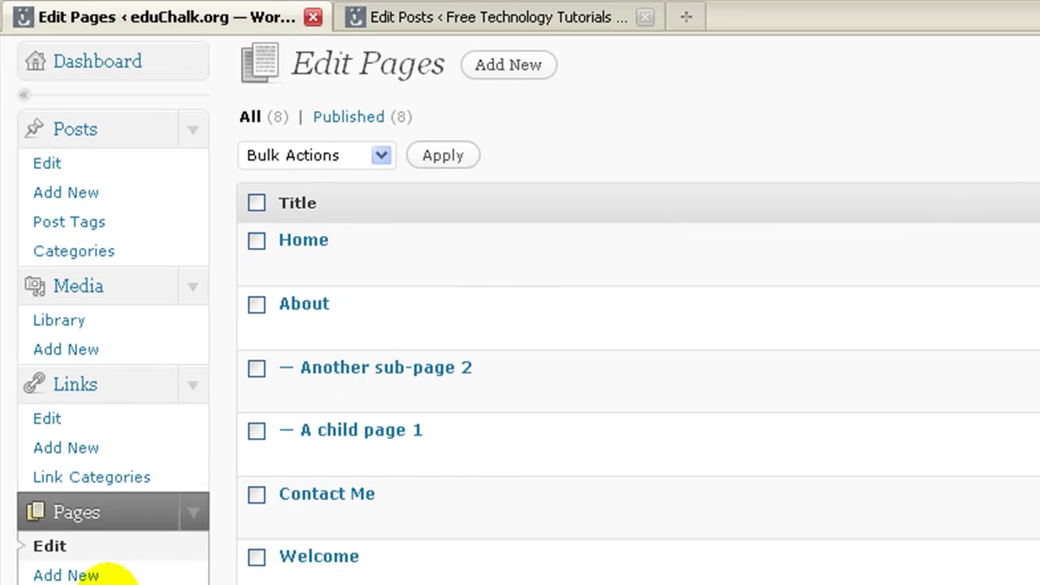
left_click(108, 580)
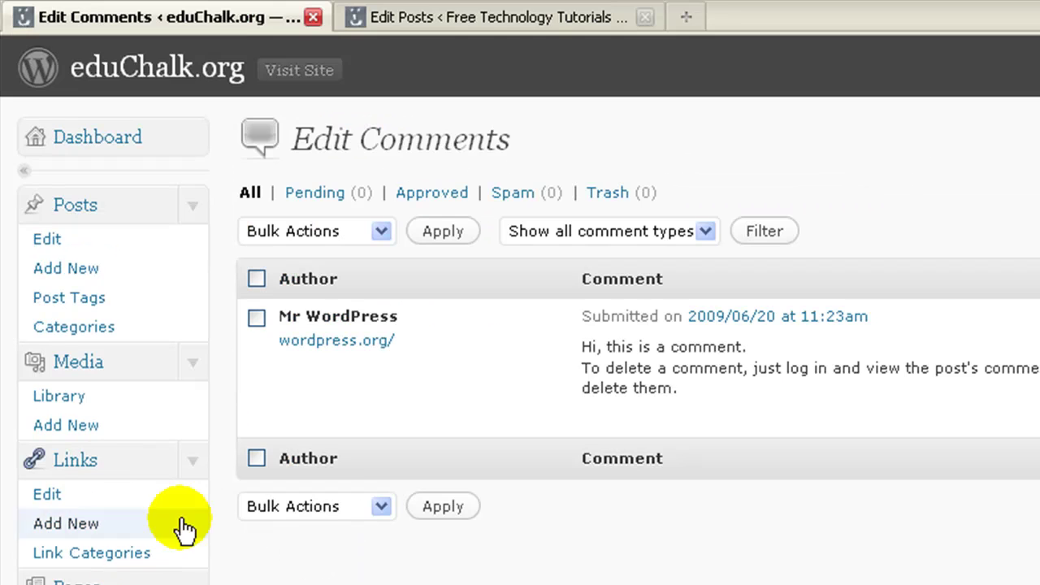
mouse_move(364, 354)
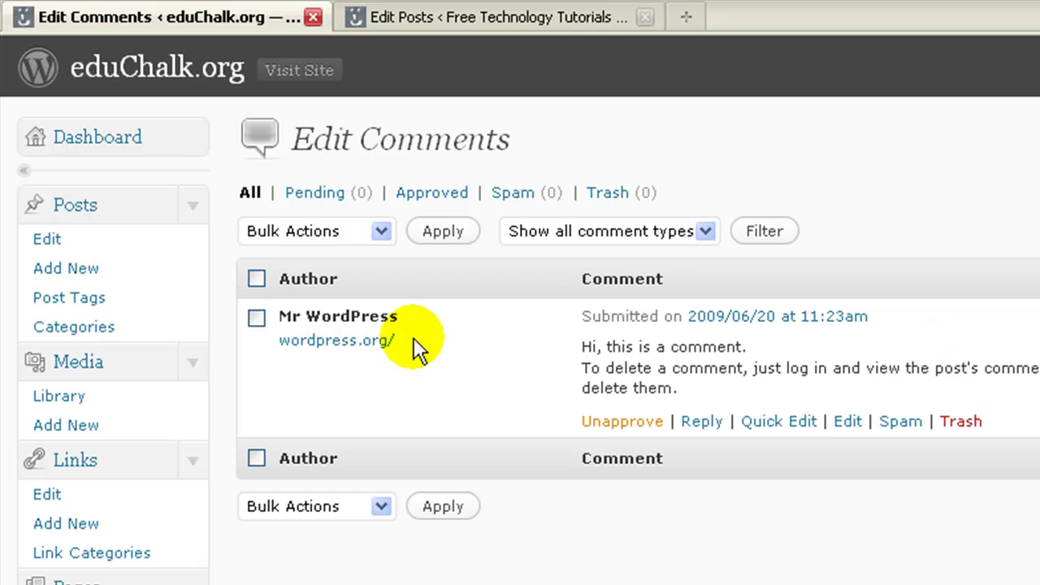
Trash the test draft, check Trash (4), and return to the 15-post list
left_click(48, 249)
mouse_move(407, 327)
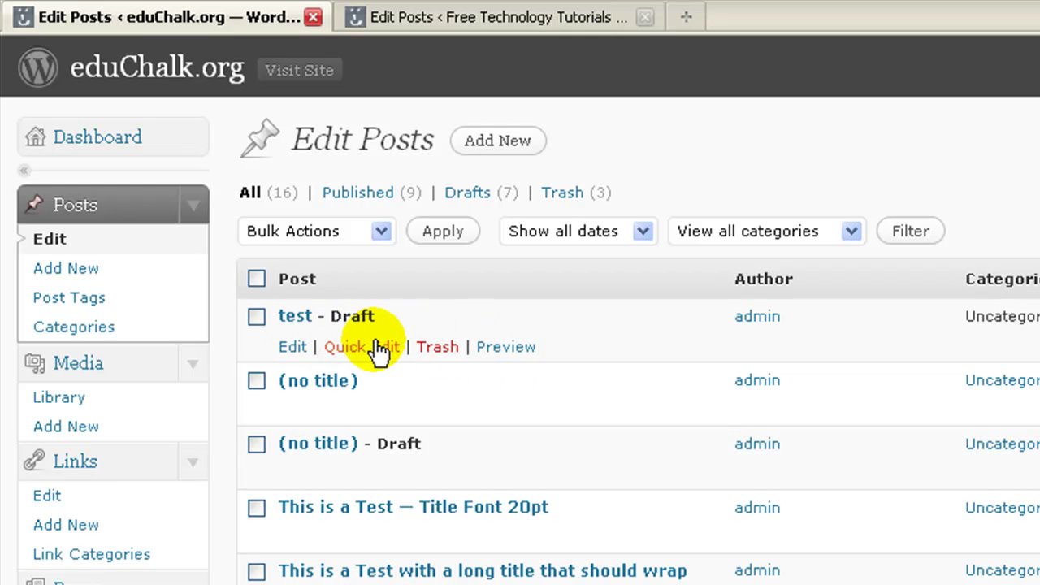
left_click(437, 346)
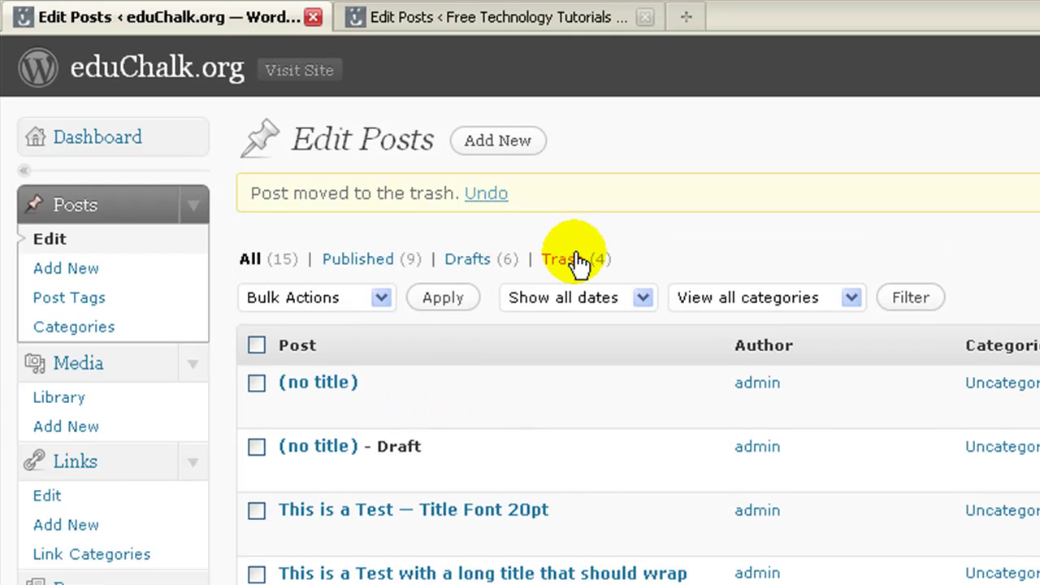
left_click(573, 260)
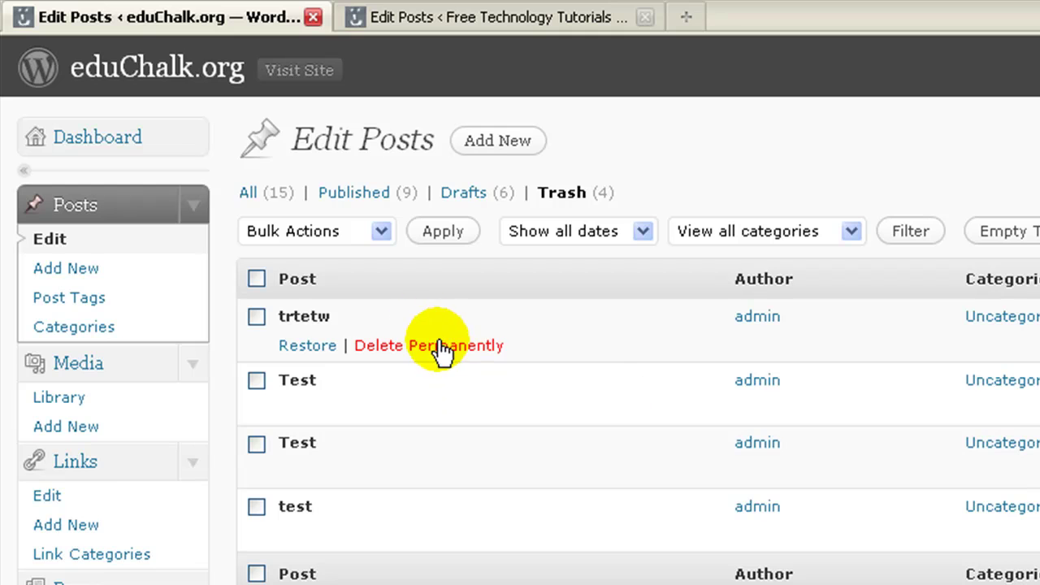
left_click(51, 240)
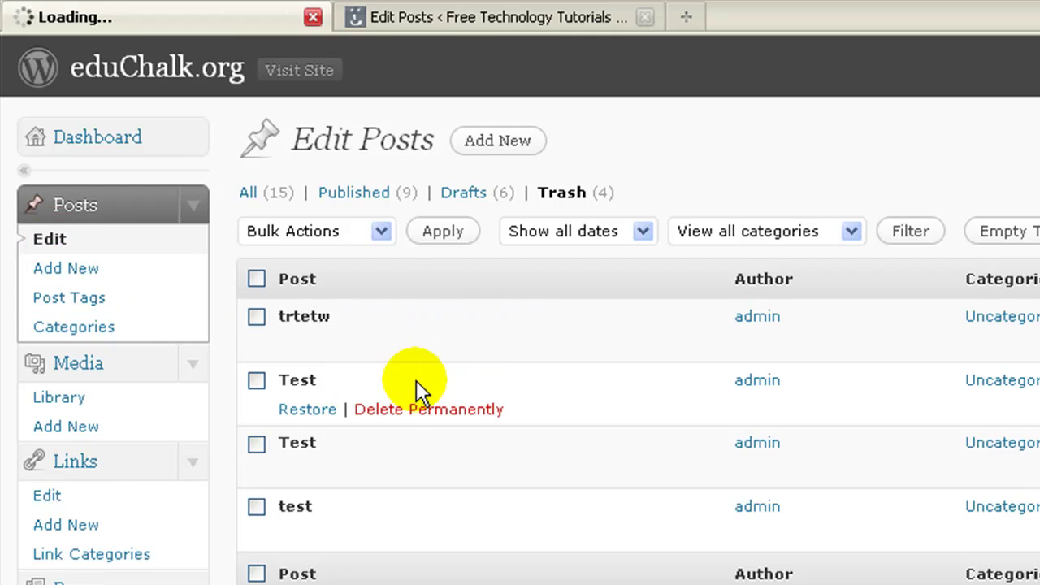
mouse_move(421, 361)
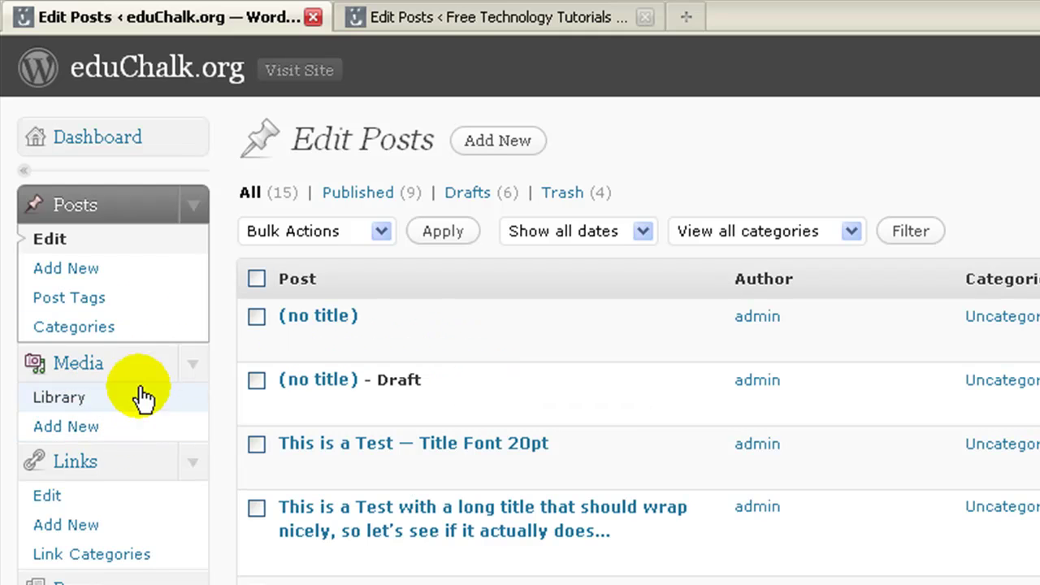
Upload Picture 063.jpg from the oct_2009_pictures folder through Media > Add New
left_click(194, 205)
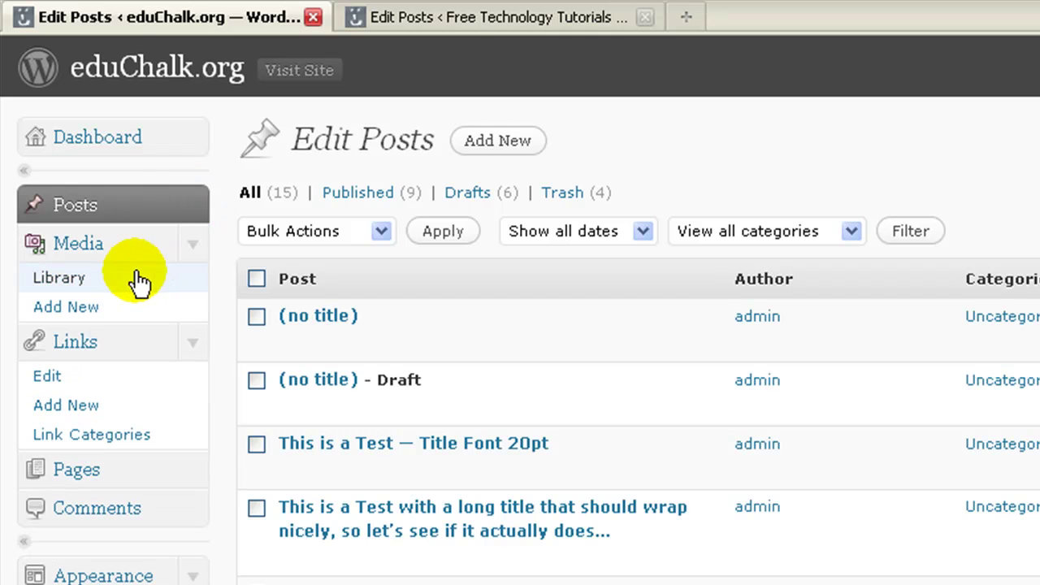
left_click(81, 308)
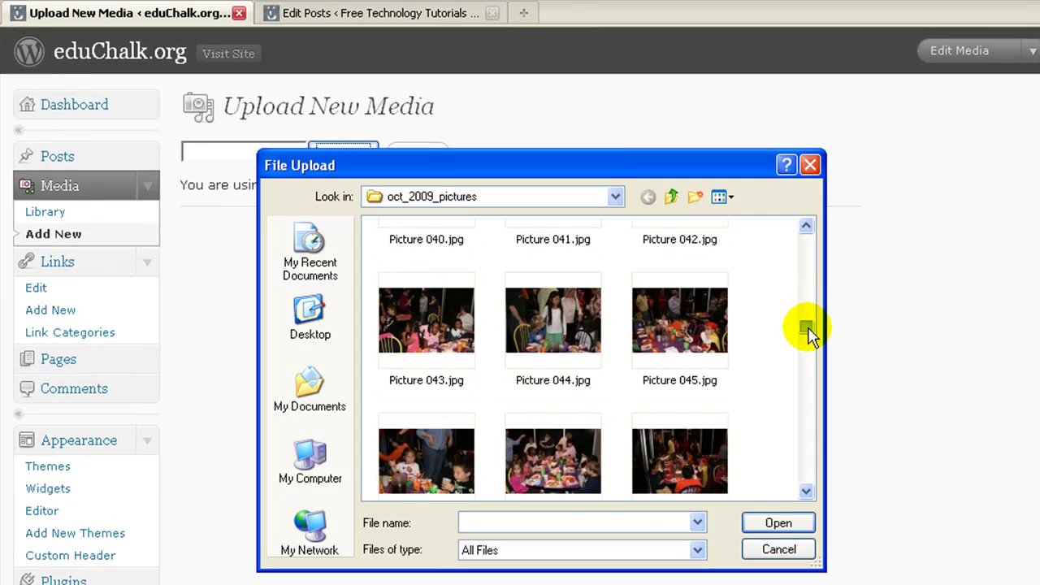
left_click_drag(807, 337, 808, 370)
left_click(663, 302)
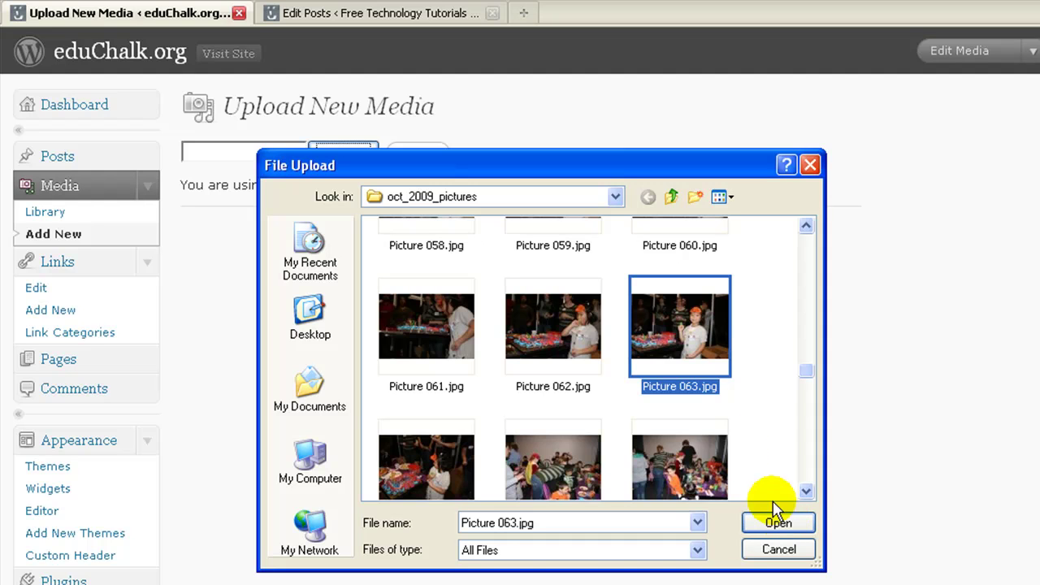
mouse_move(677, 335)
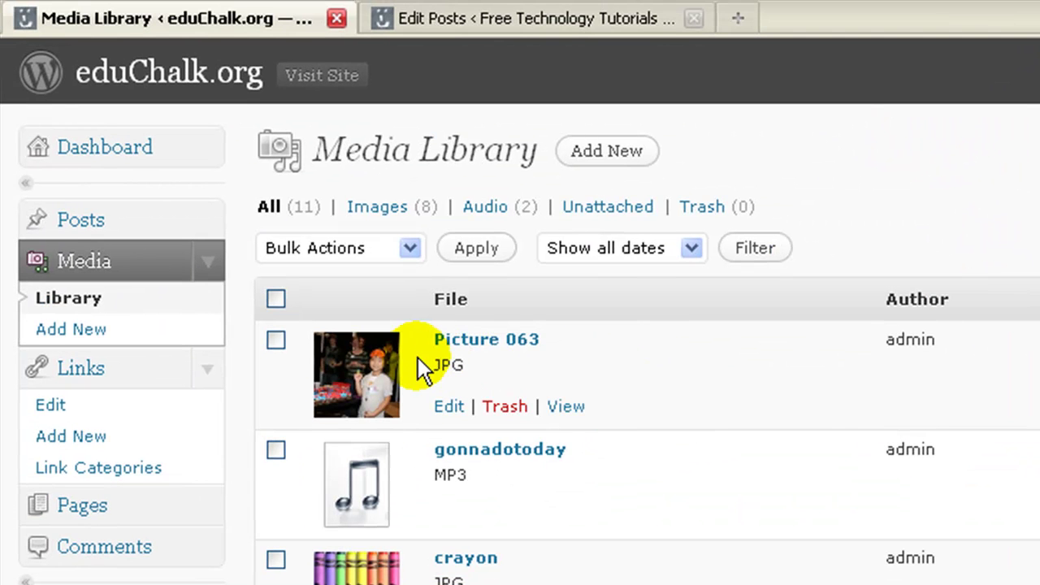
Open Picture 063's edit page and launch its image editor
left_click(442, 408)
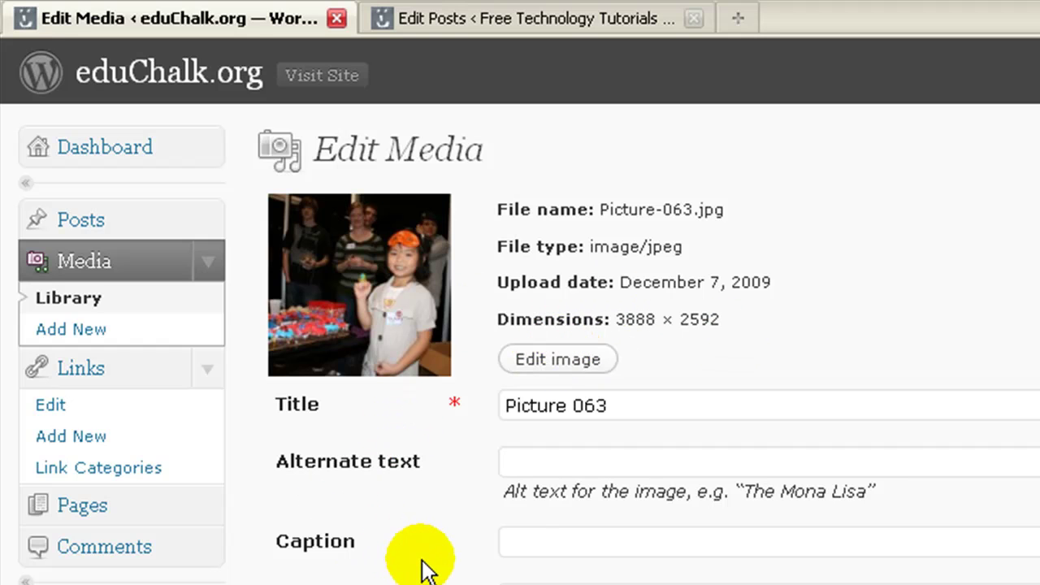
left_click(558, 359)
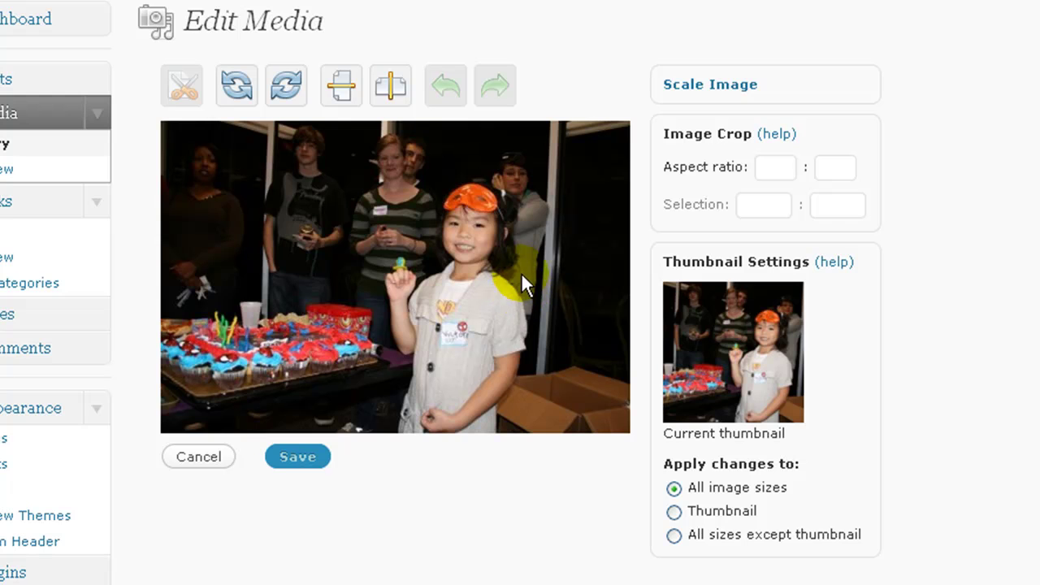
Scale Picture 063 from width 3888 to 400, giving 400 × 266 pixels
left_click(706, 90)
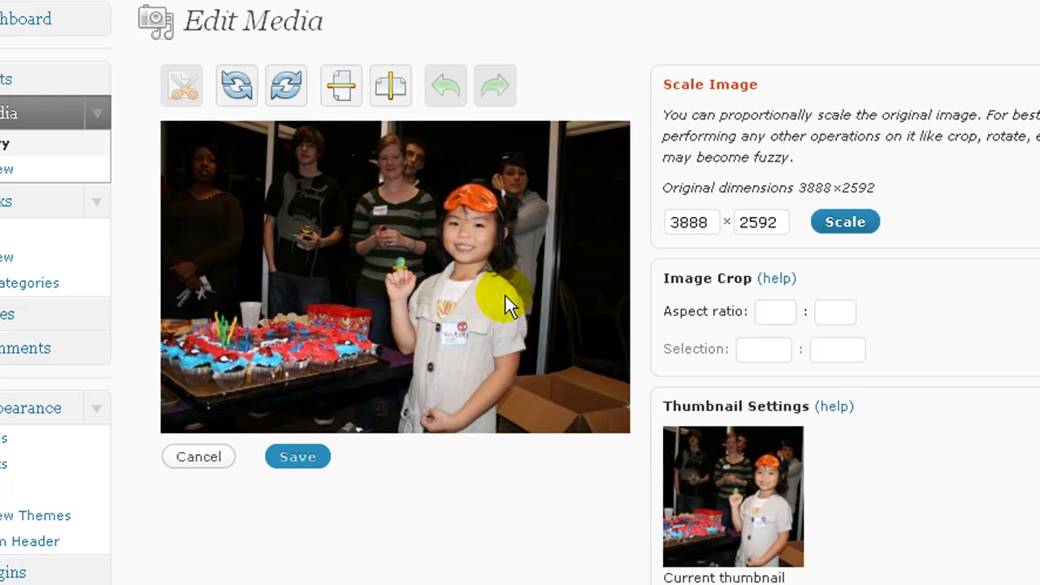
double_click(710, 232)
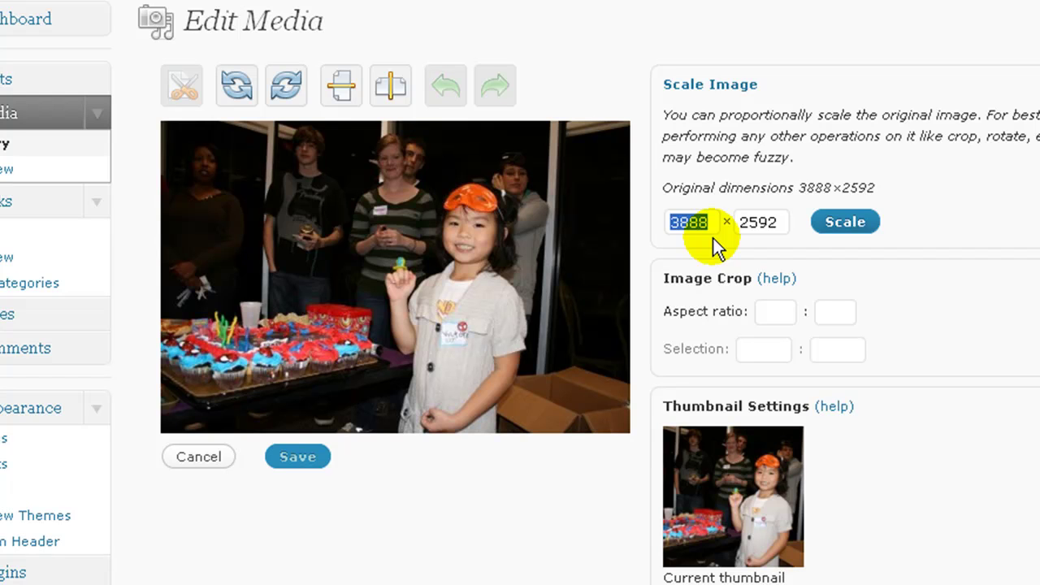
type("400")
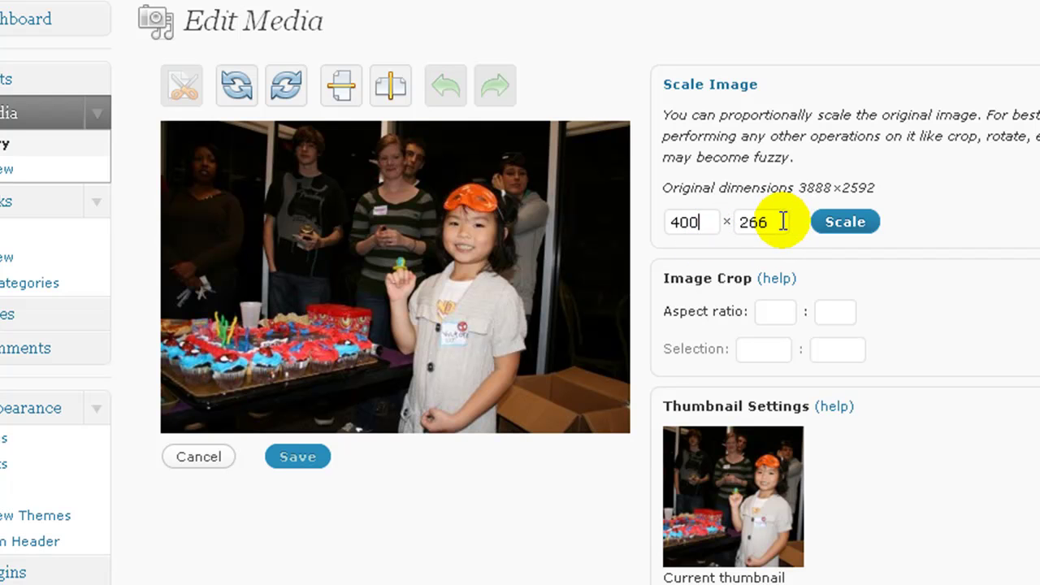
left_click(857, 226)
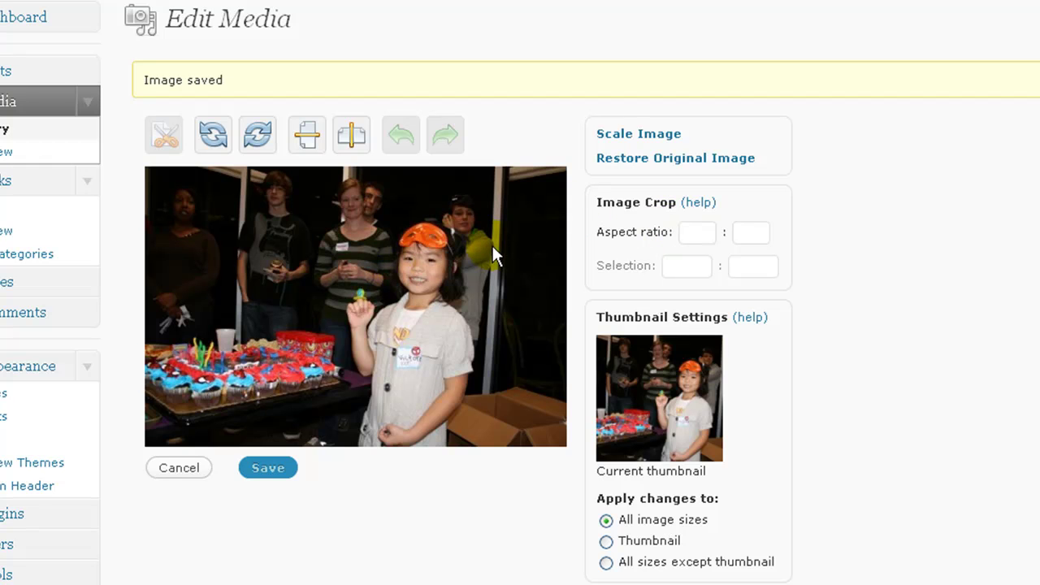
Crop the photo to a 154 × 226 portrait area framing the girl in the orange mask
left_click(699, 203)
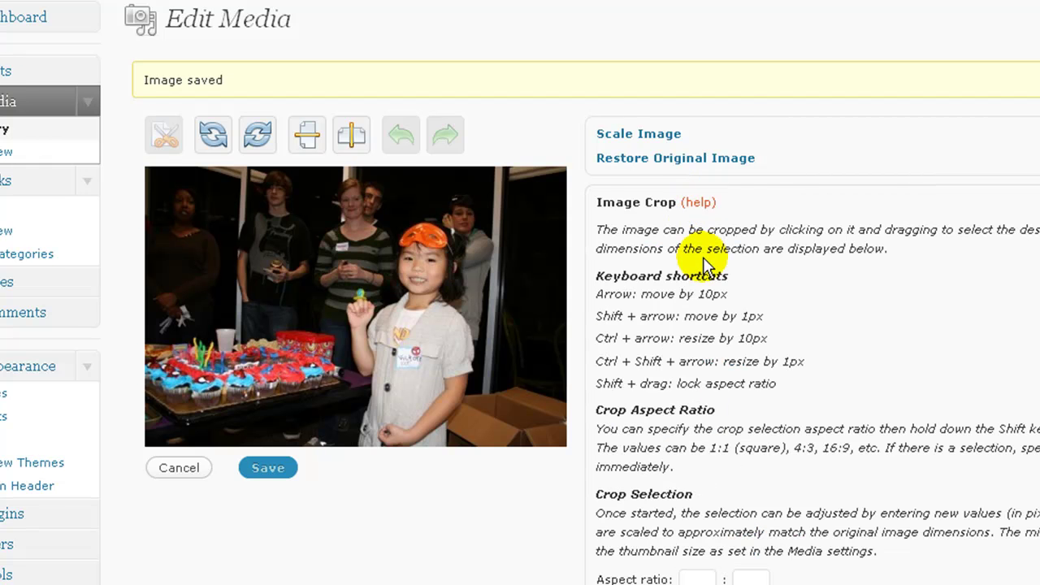
scroll(697, 188, "down", 1)
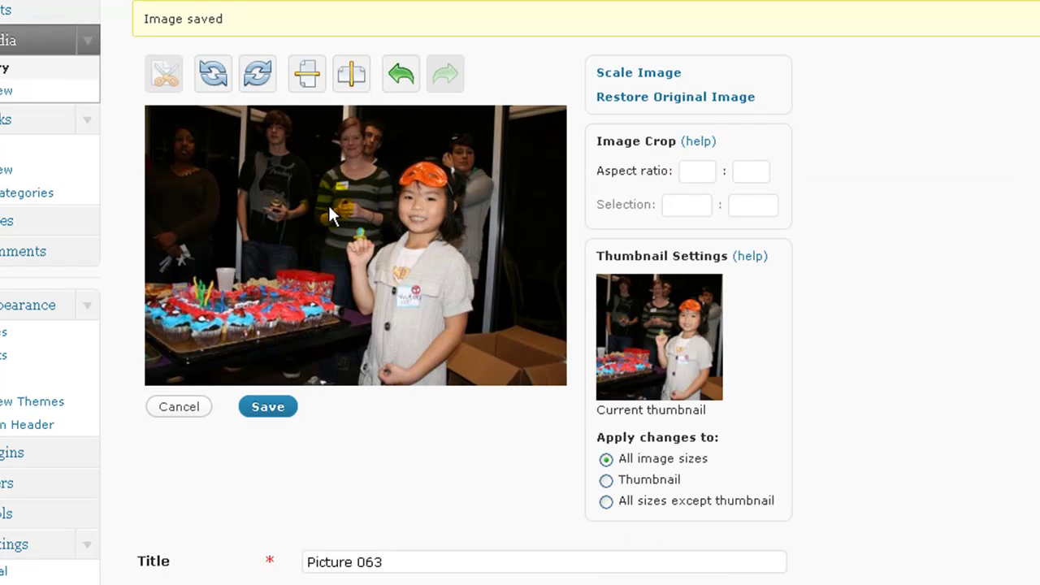
left_click_drag(327, 149, 488, 382)
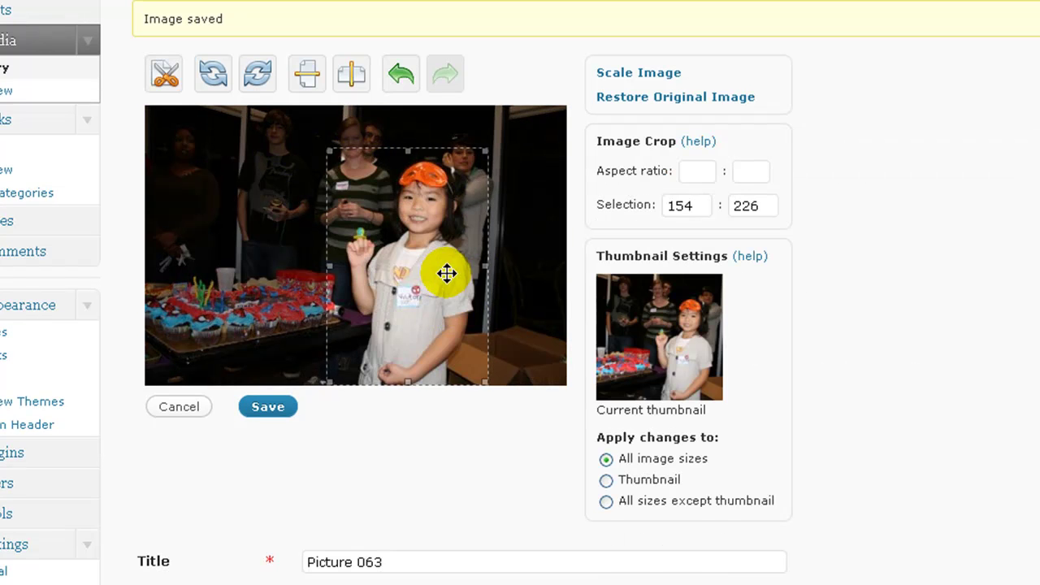
left_click(166, 76)
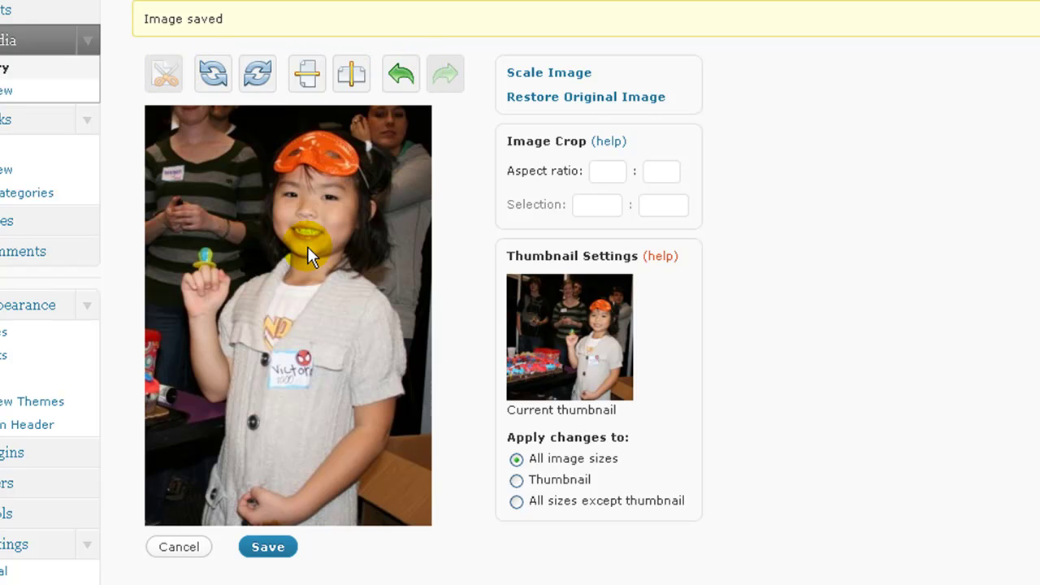
Rotate the cropped photo left twice, flip it both ways, undo both flips, and save it
left_click(213, 73)
left_click(218, 73)
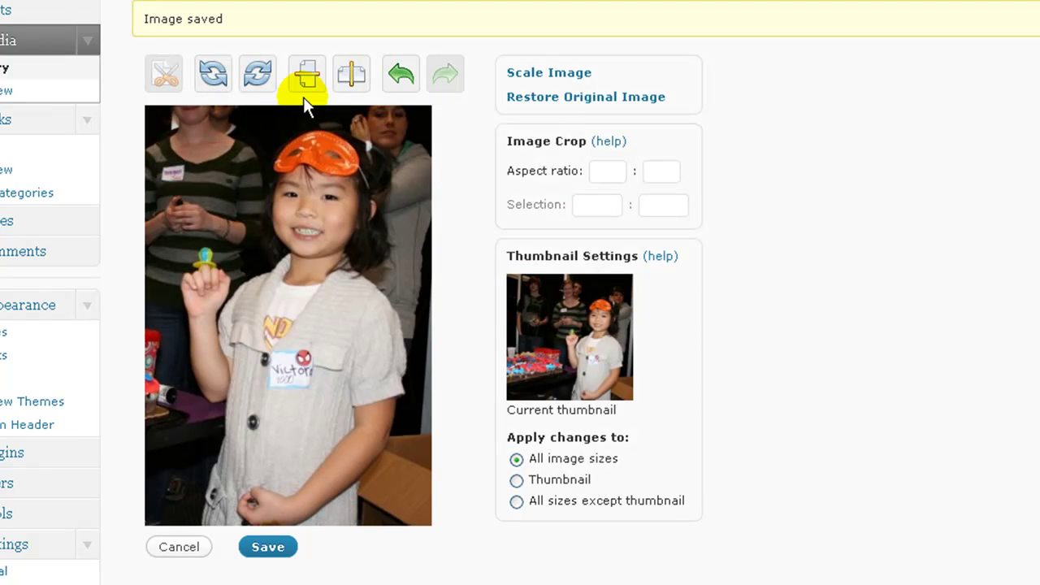
left_click(310, 74)
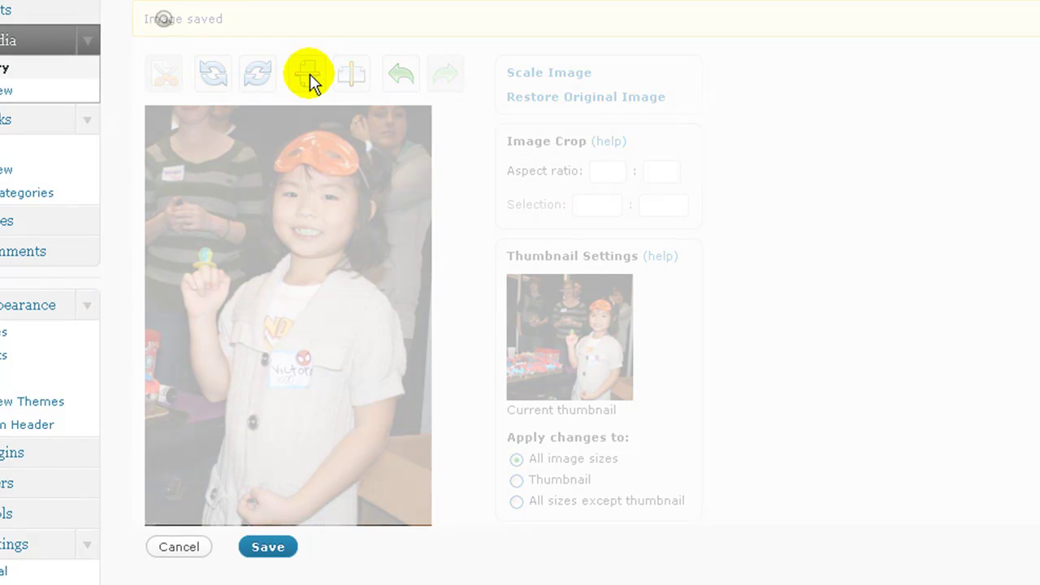
left_click(353, 81)
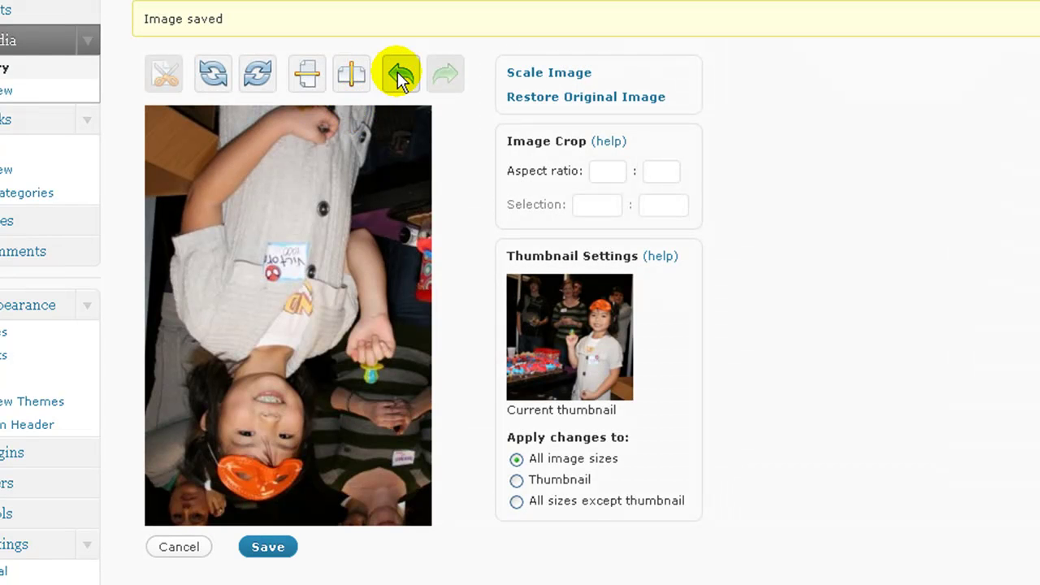
left_click(398, 77)
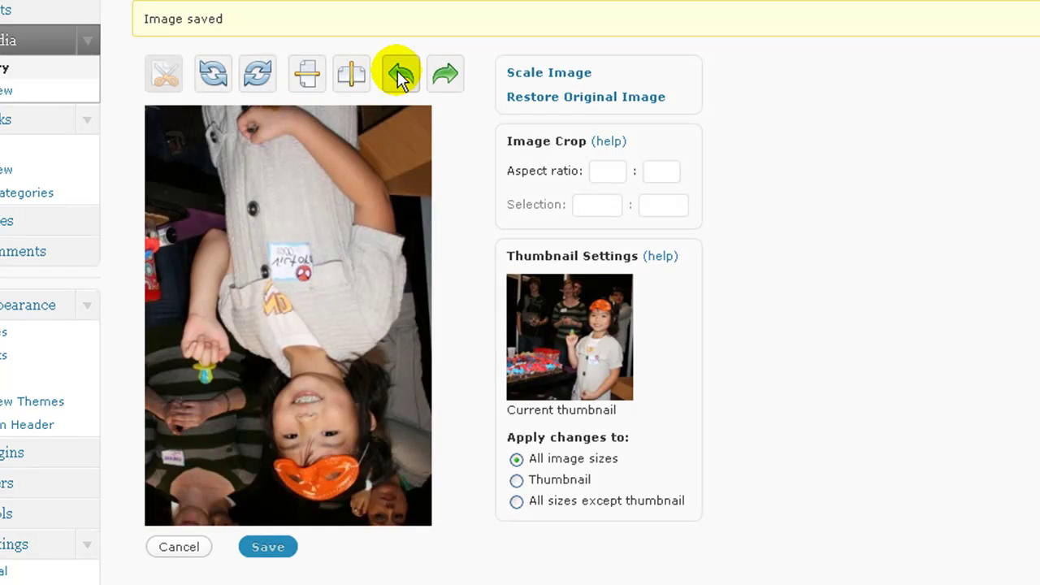
left_click(398, 77)
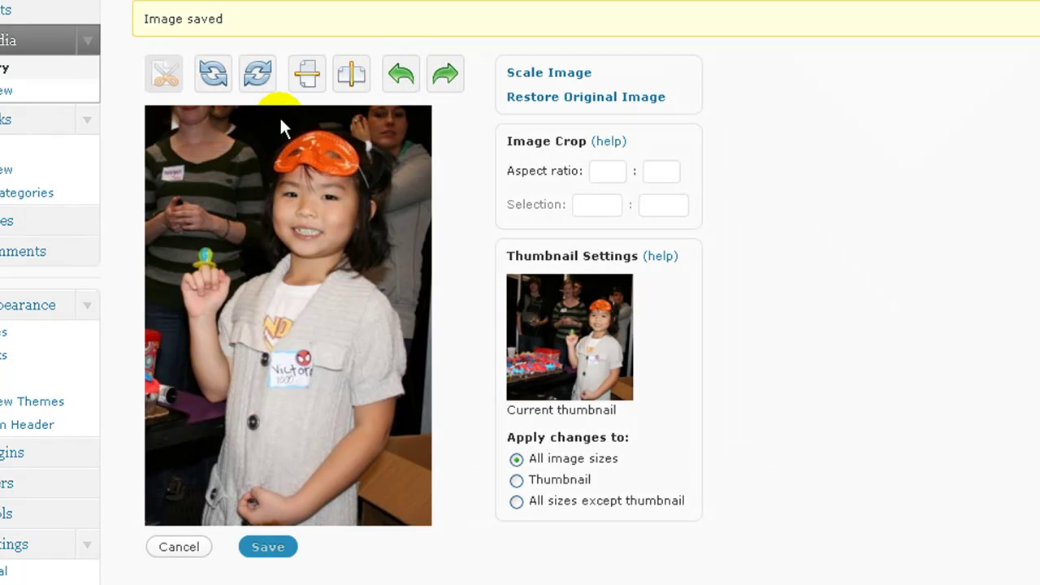
left_click(317, 277)
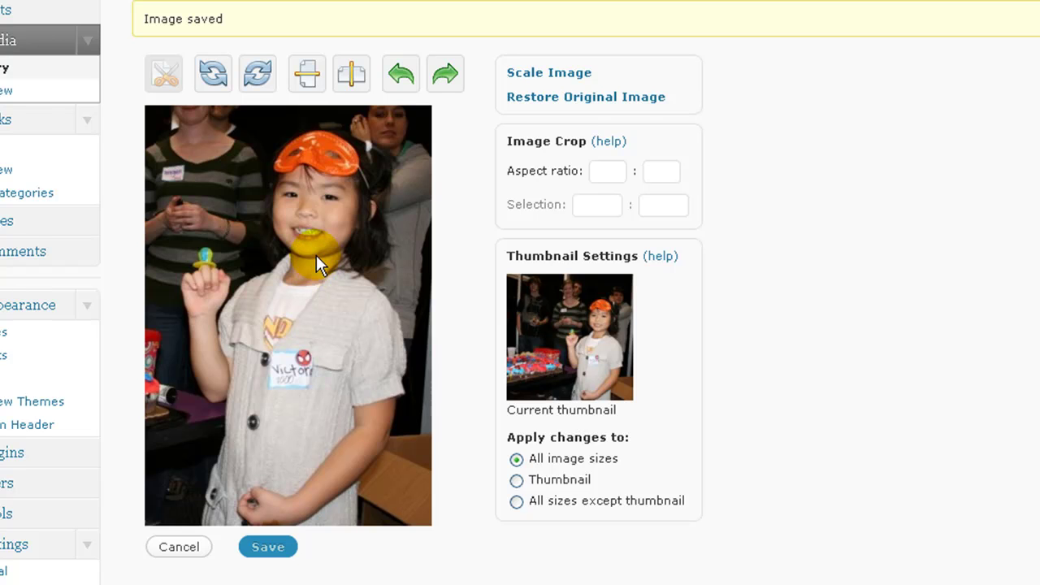
scroll(317, 268, "down", 1)
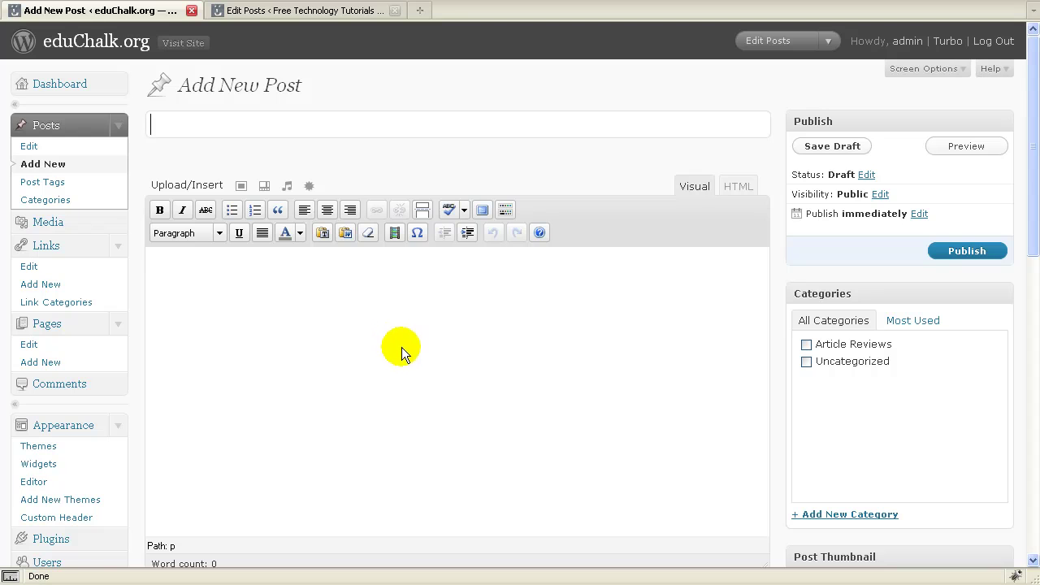
Scroll the editor, view the public blog front page, then return to the admin dashboard
scroll(368, 352, "down", 2)
scroll(368, 348, "up", 2)
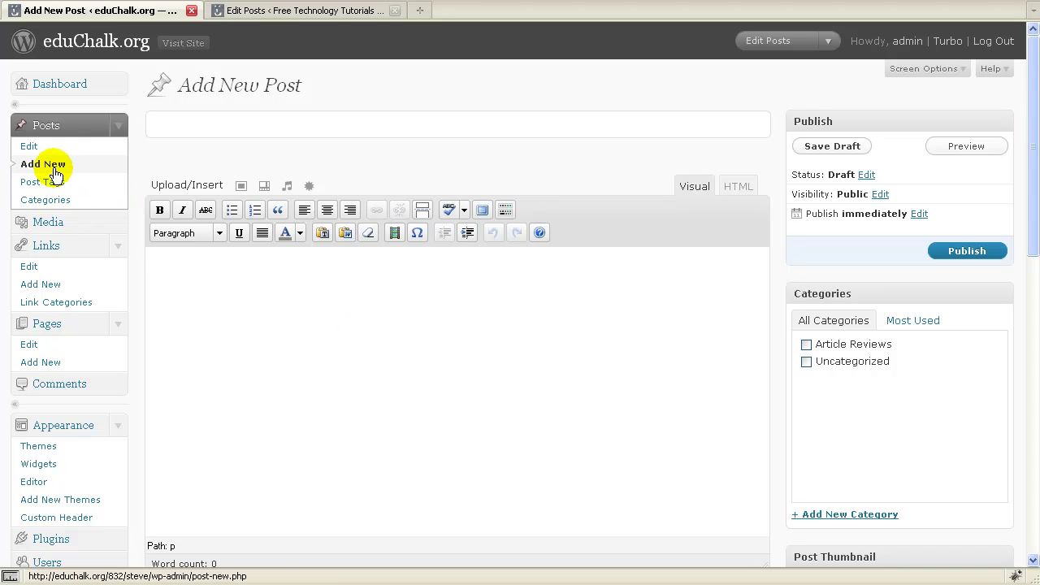
scroll(499, 353, "down", 4)
scroll(511, 365, "down", 1)
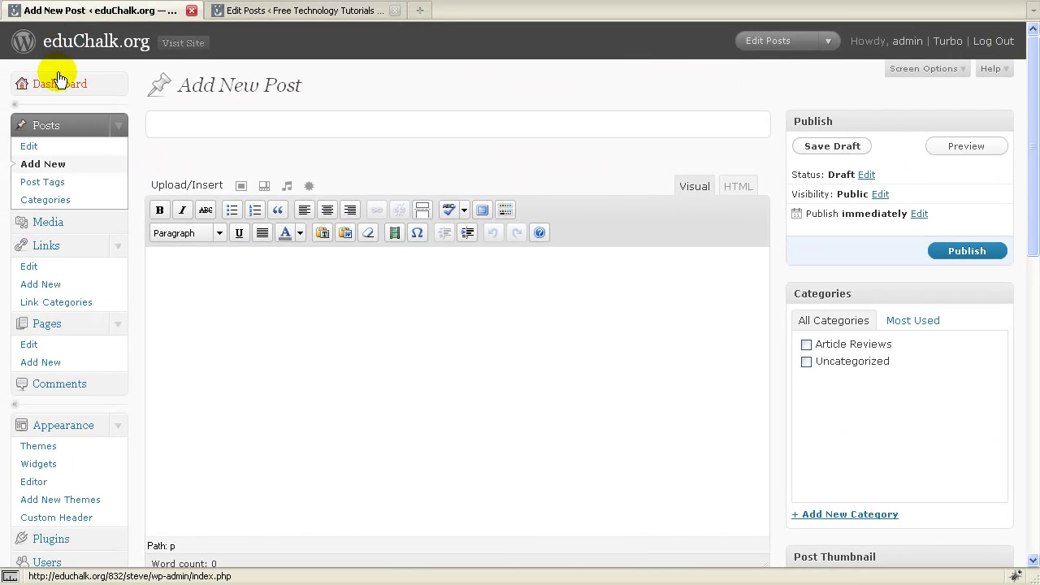
left_click(101, 41)
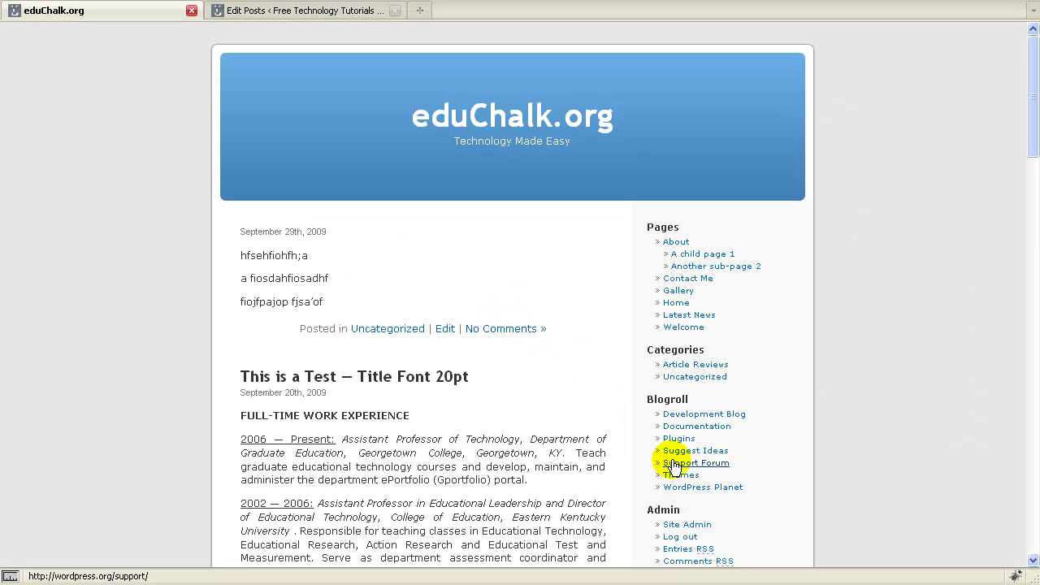
left_click(695, 516)
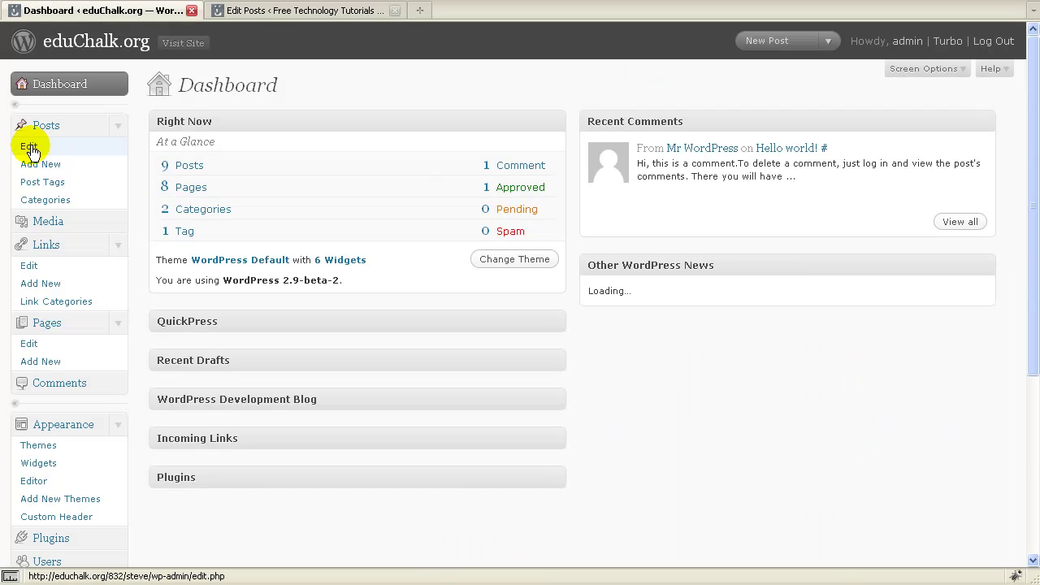
Start a blank new post and scroll down to inspect its Post Thumbnail box
left_click(36, 163)
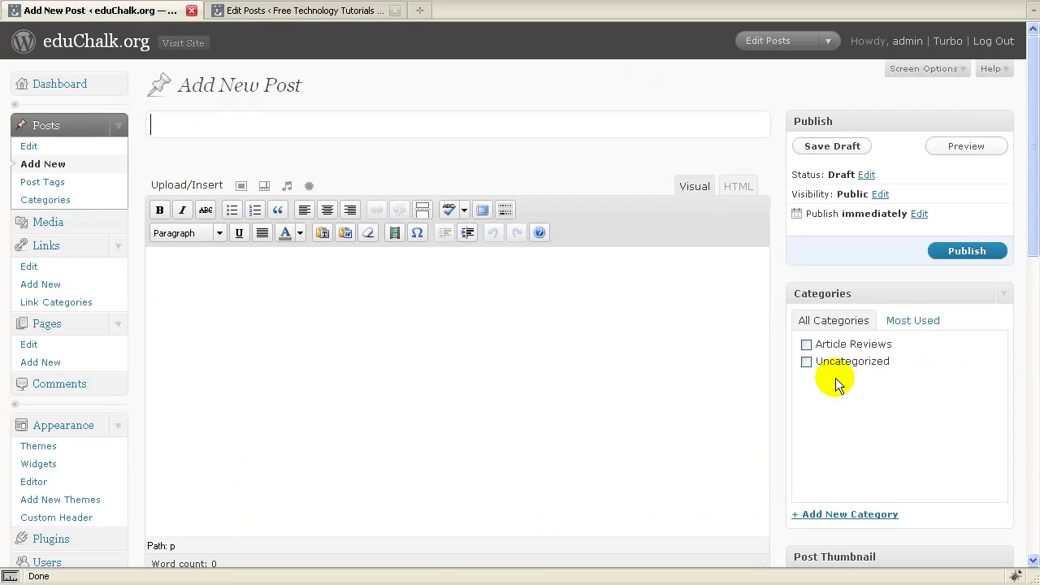
scroll(836, 378, "down", 5)
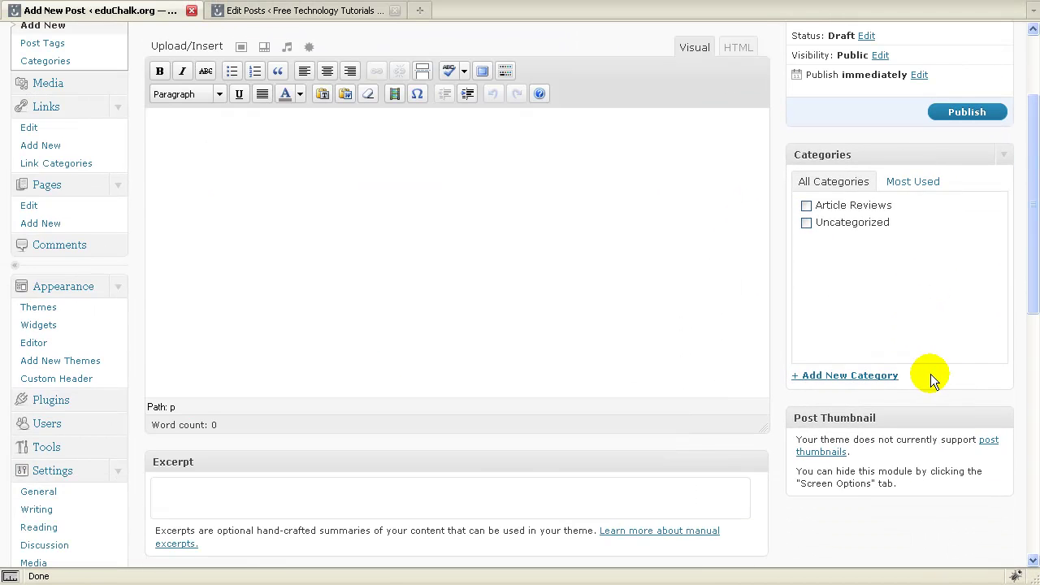
scroll(877, 244, "down", 1)
scroll(923, 452, "up", 3)
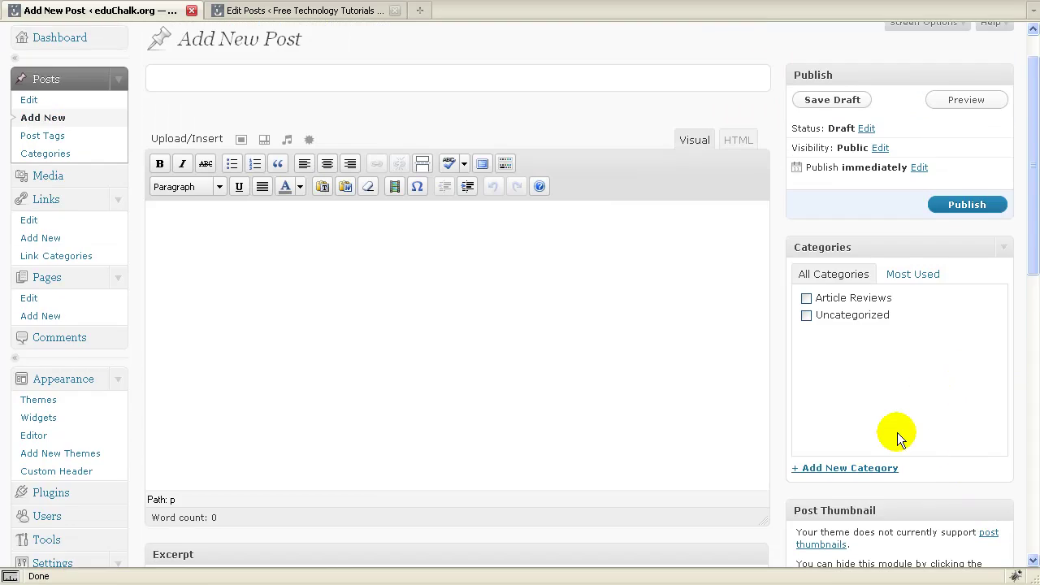
scroll(859, 425, "down", 2)
scroll(920, 391, "up", 3)
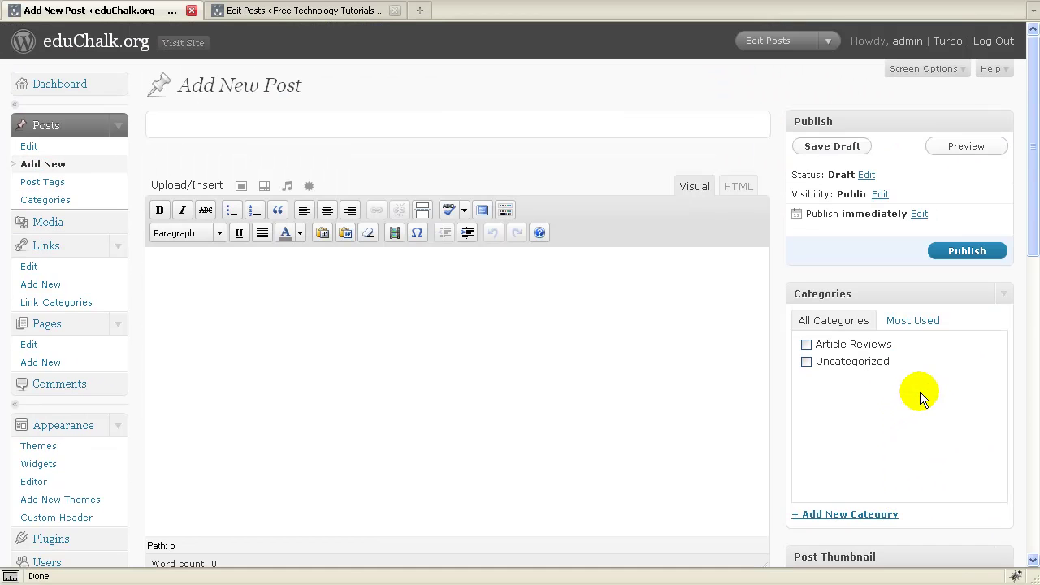
left_click(949, 69)
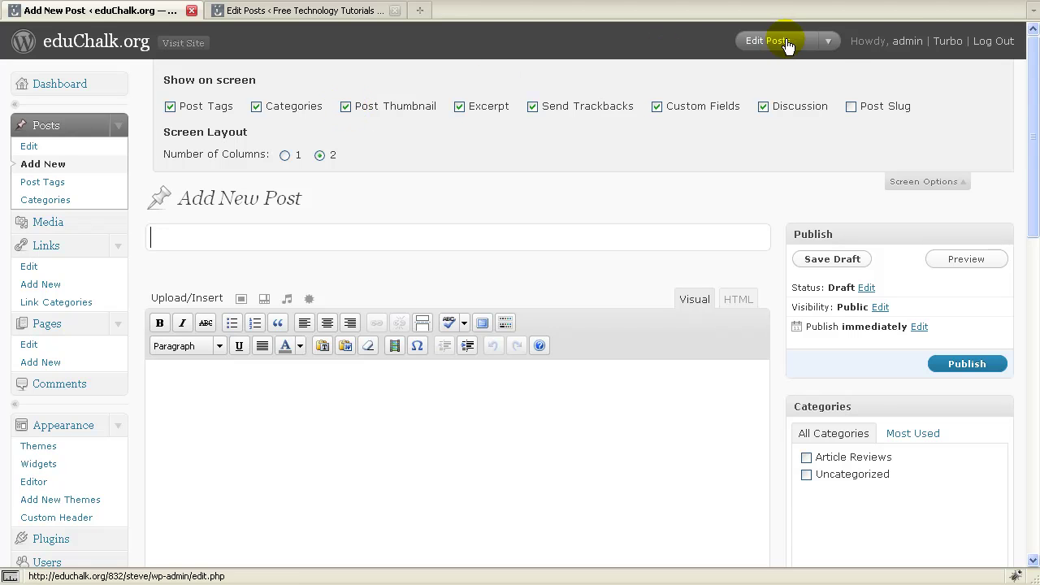
left_click(828, 41)
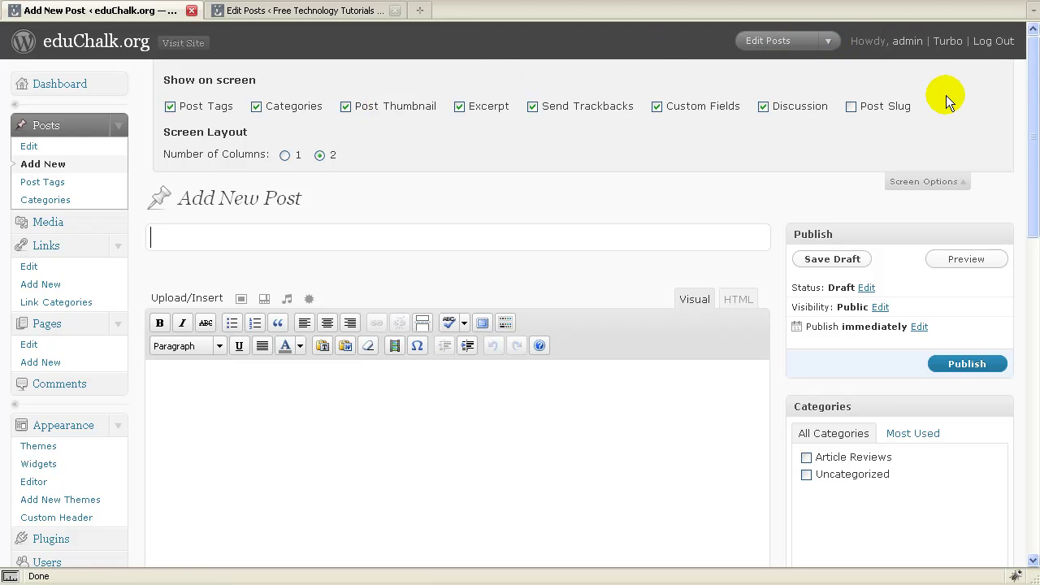
left_click(943, 182)
scroll(926, 345, "down", 4)
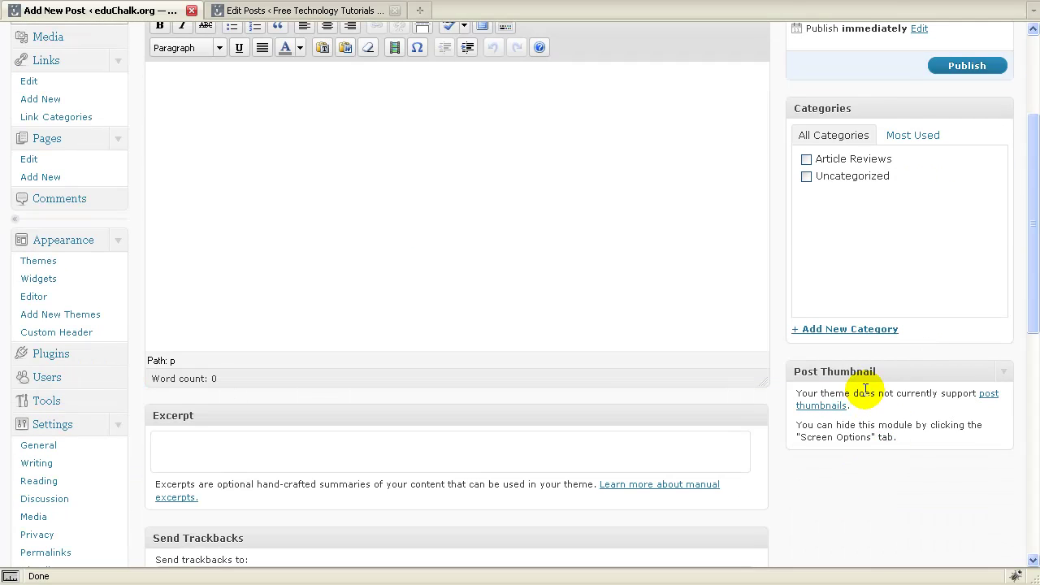
scroll(866, 390, "up", 1)
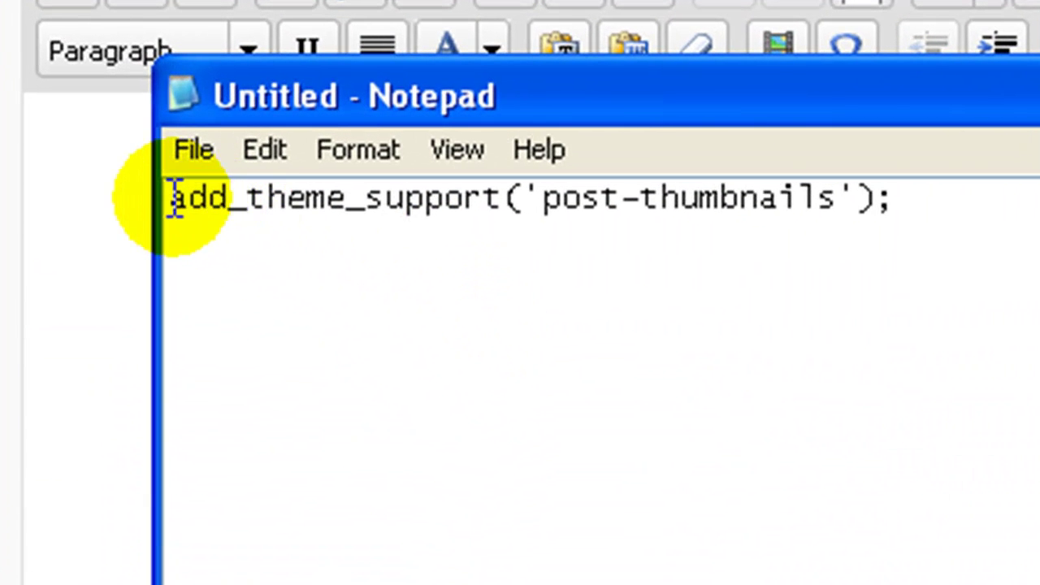
Select the add_theme_support('post-thumbnails'); line in Notepad and copy it
left_click_drag(169, 199, 877, 200)
right_click(843, 199)
left_click(946, 335)
left_click(918, 218)
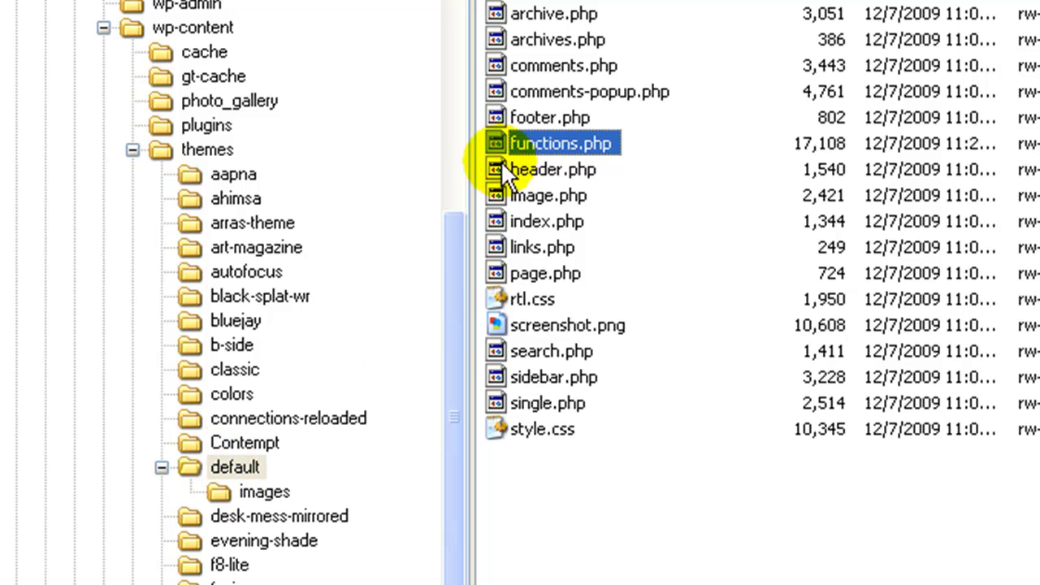
Paste add_theme_support('post-thumbnails'); below $content_width = 450; in the default theme's functions.php and save
double_click(501, 141)
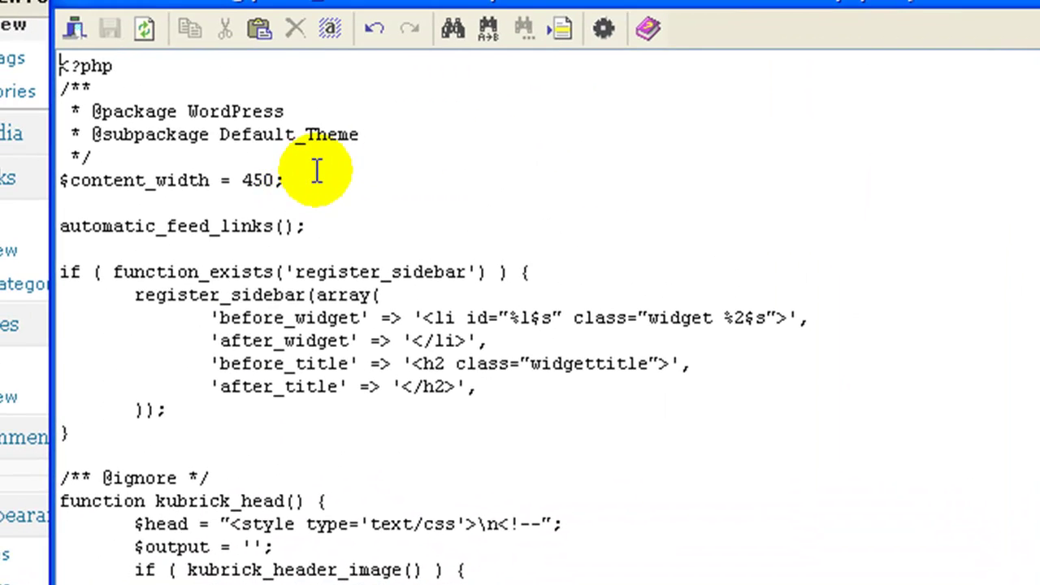
left_click(341, 177)
key("Return")
key("Return")
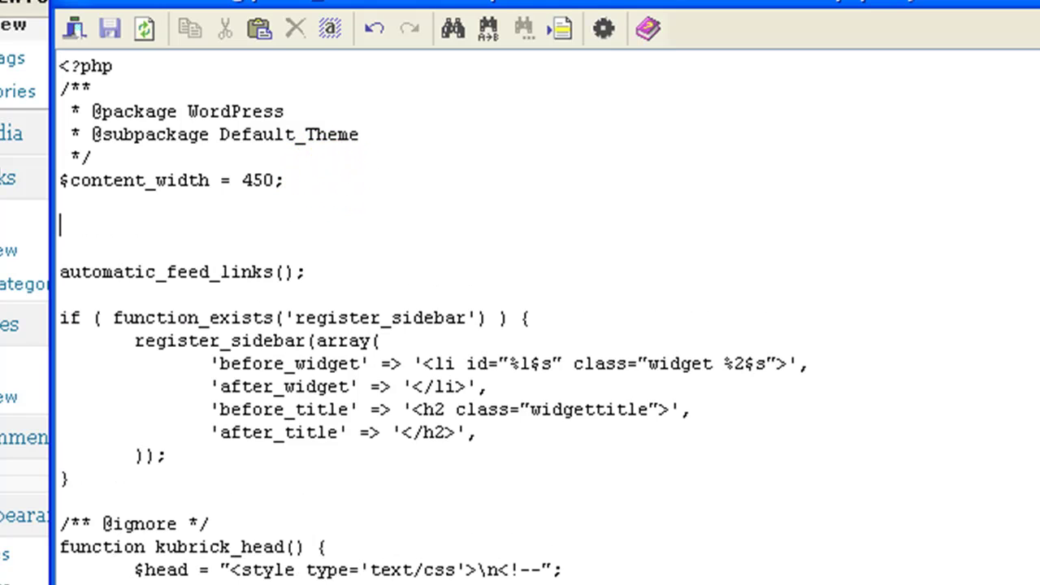
key("ctrl+v")
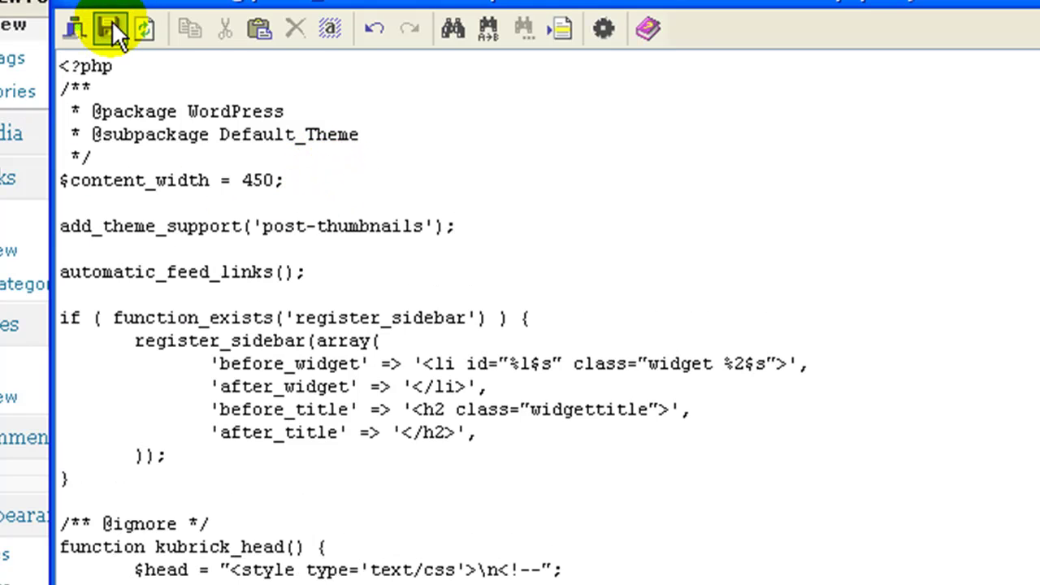
left_click(110, 28)
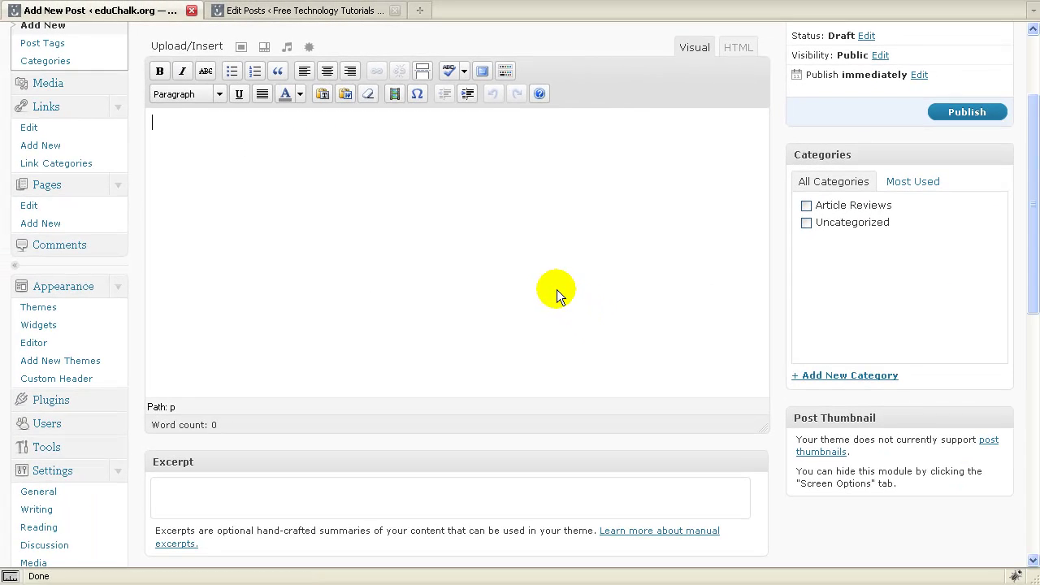
Reload the new post to enable thumbnails and browse the Media Library for a thumbnail
key("F5")
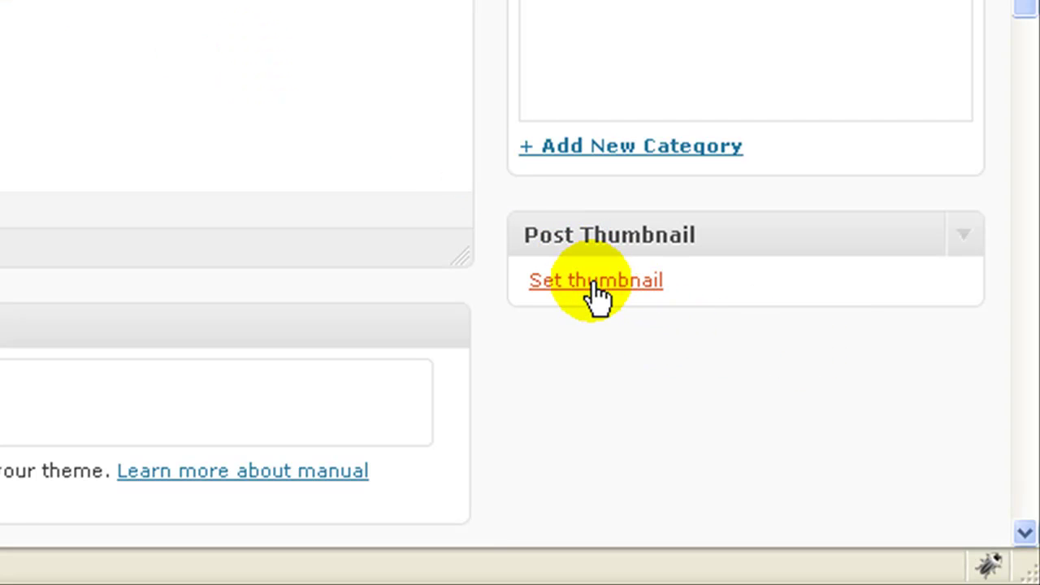
left_click(597, 284)
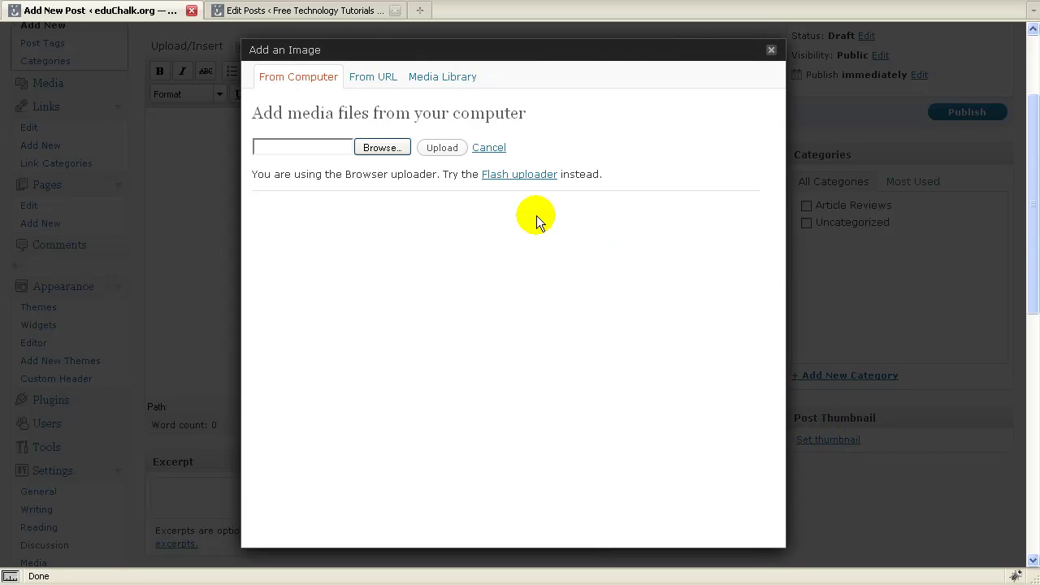
left_click(434, 85)
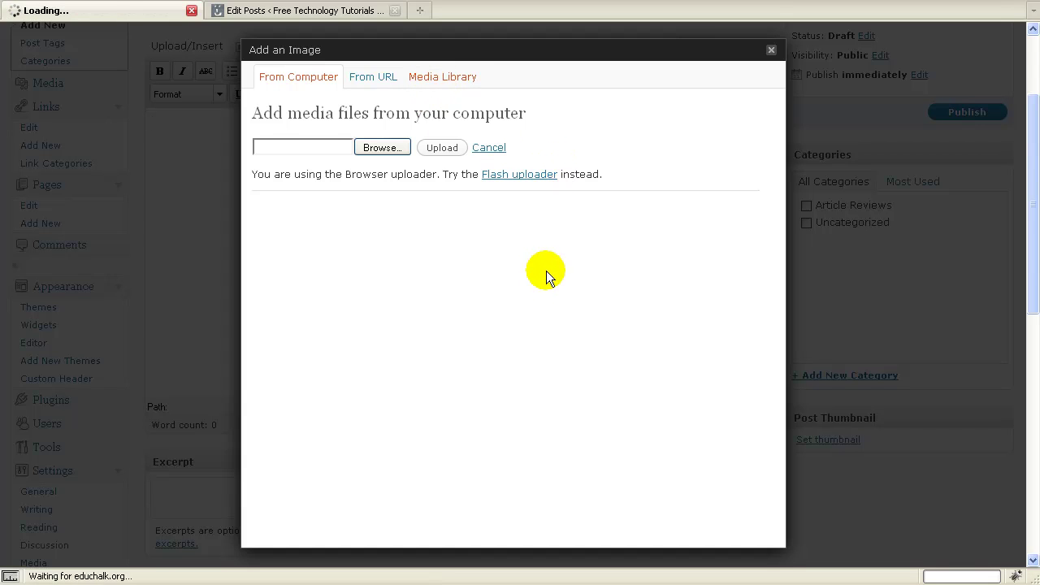
Insert the censorship image into the post body at 150 × 150, left-aligned
scroll(524, 298, "down", 1)
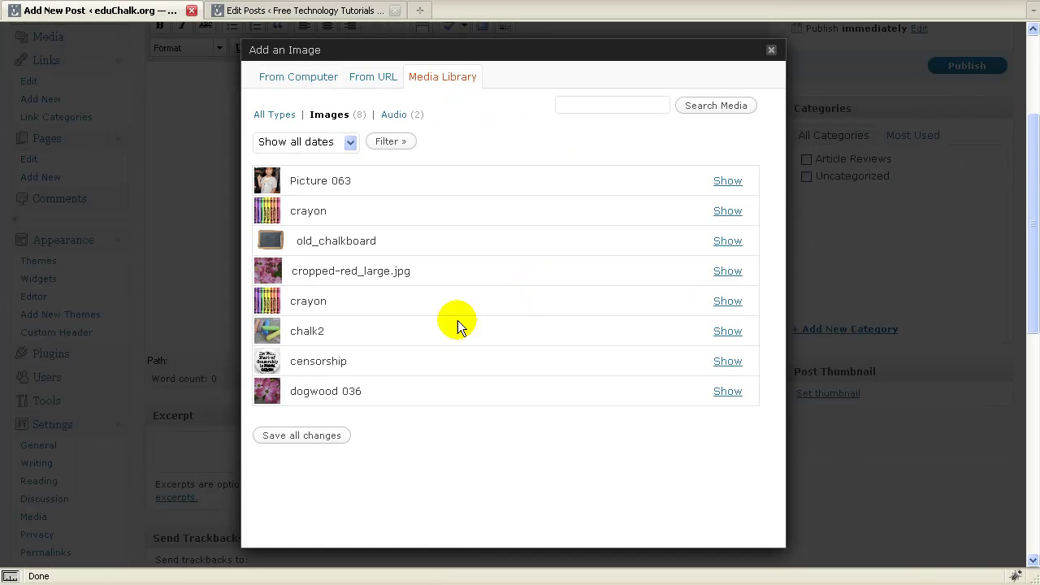
scroll(430, 325, "up", 1)
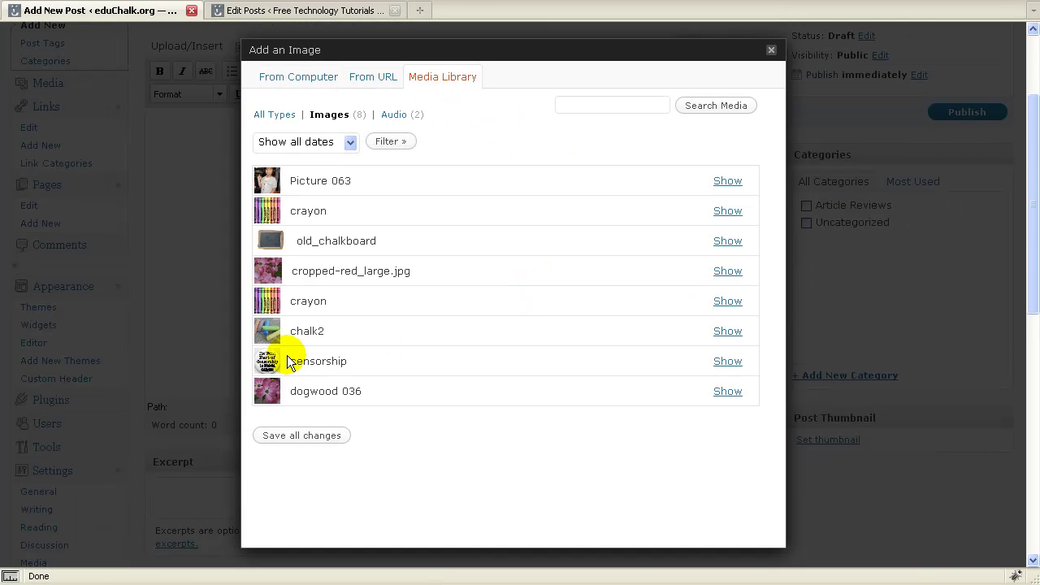
left_click(723, 362)
scroll(634, 365, "down", 6)
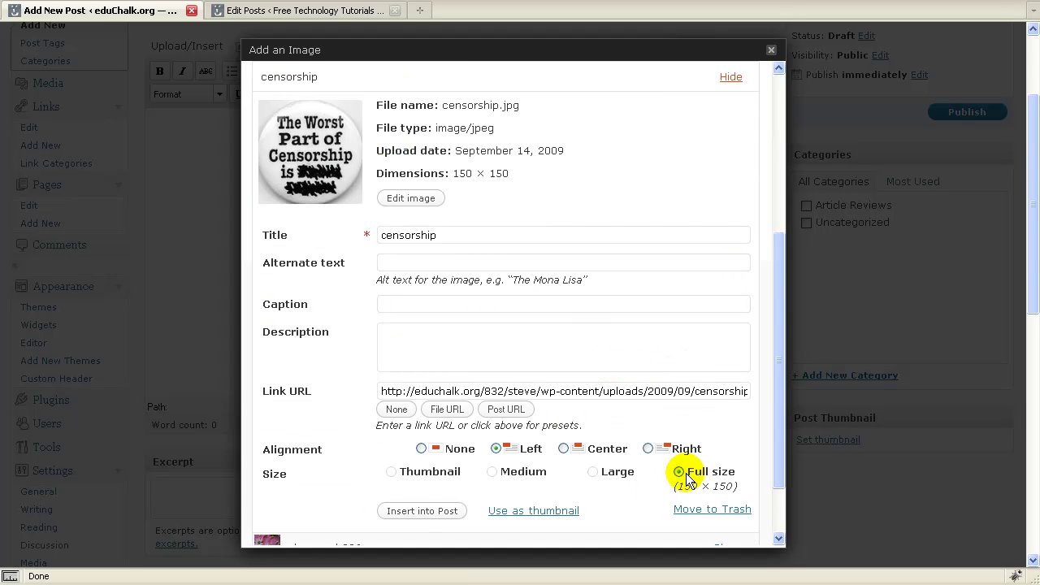
left_click(422, 512)
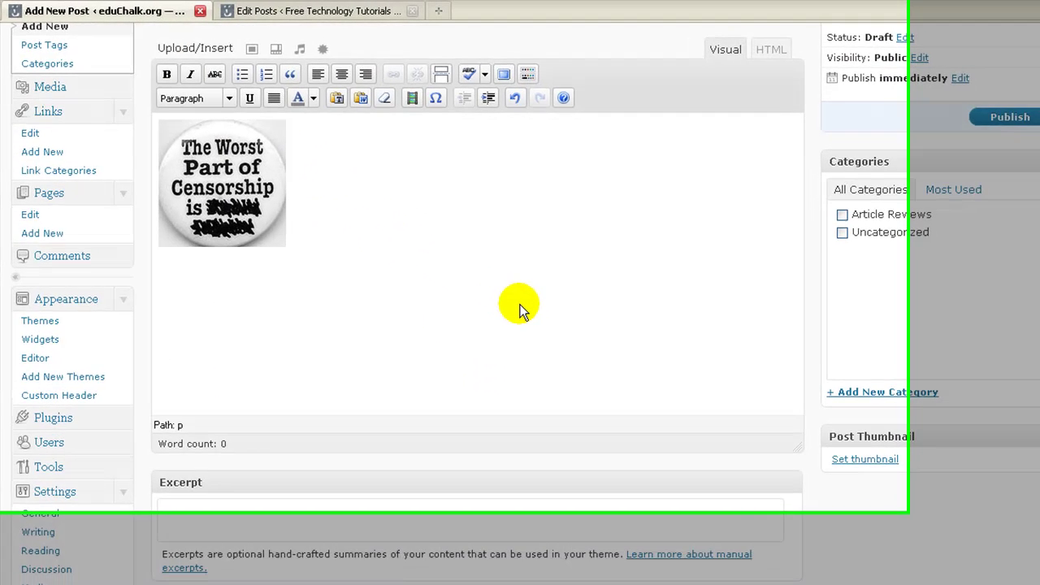
Add placeholder paragraph text to the post body and title the post 'ghsdhsehseh'
scroll(479, 288, "up", 2)
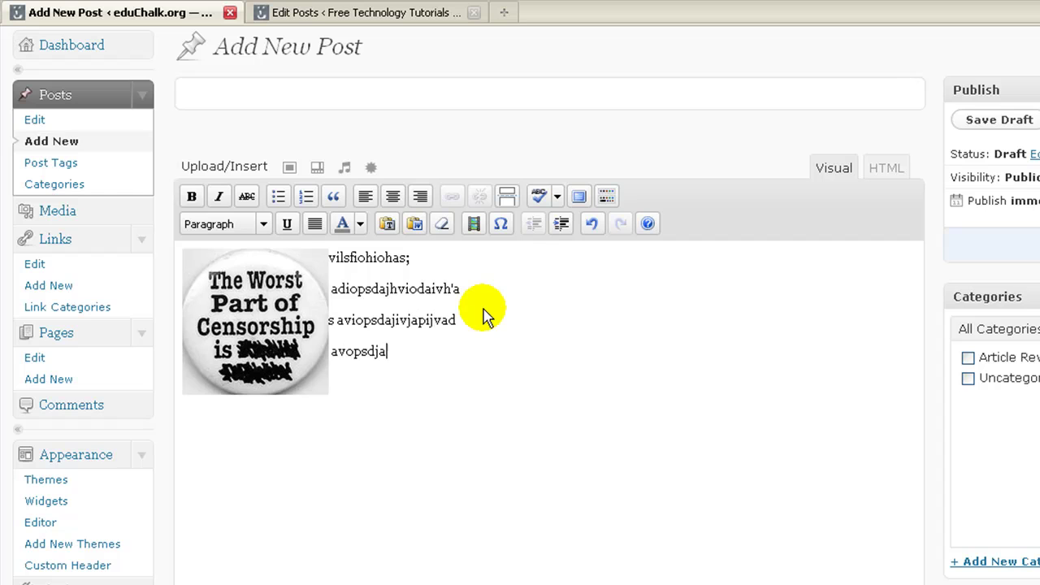
key("Return")
type("vaopjasdpjaojsa d ao")
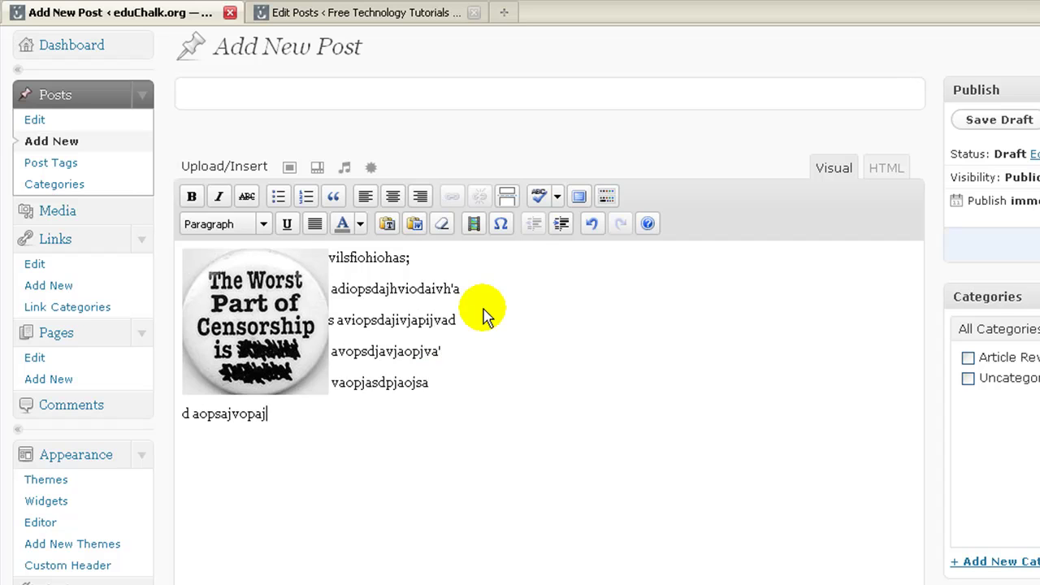
type("psajvopajopvjao p jvsda")
key("Return")
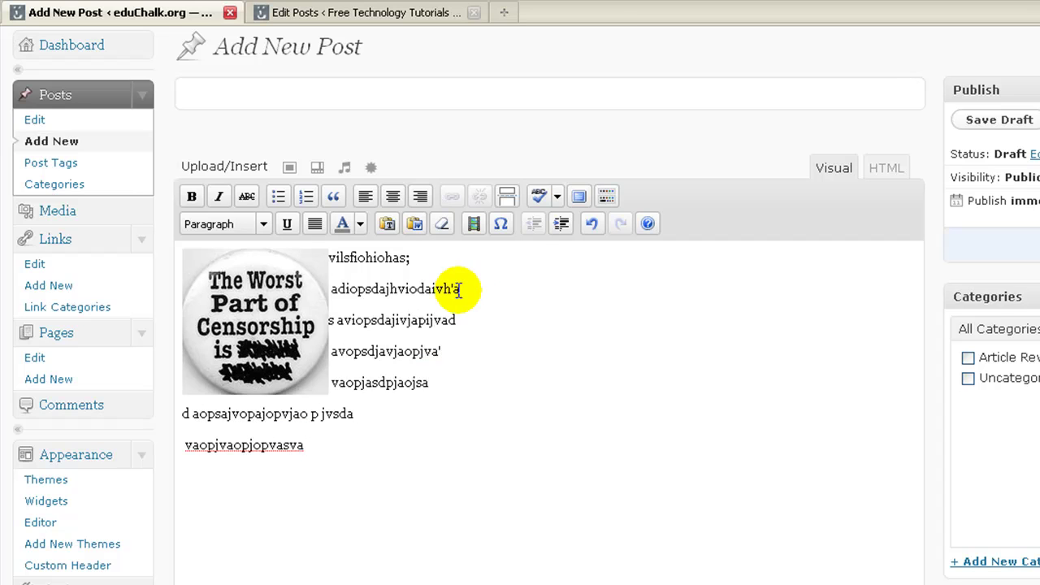
left_click(385, 91)
type("ghsdhsehseh")
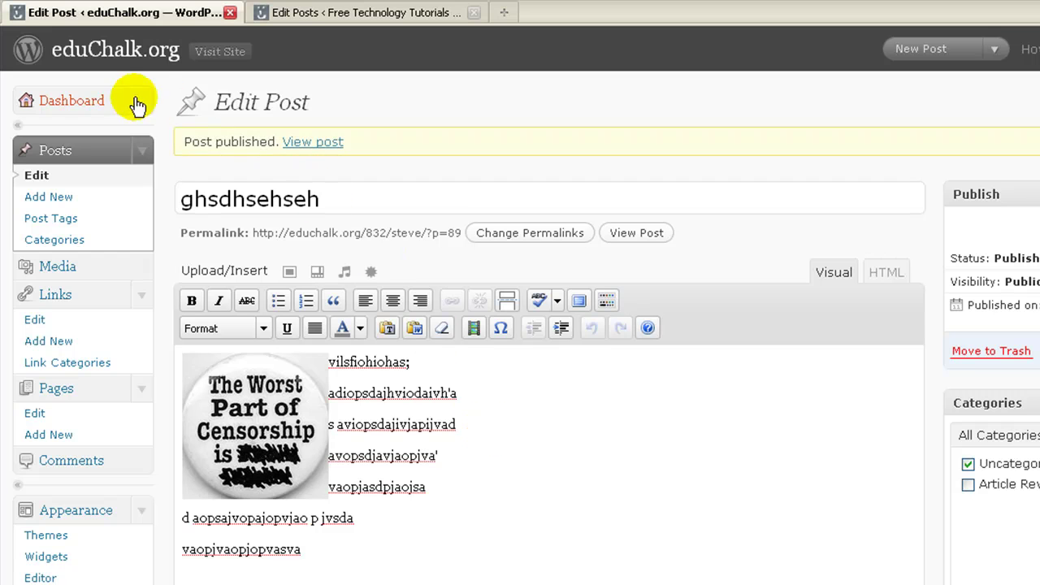
View the published post on the live blog, then return to admin and open Posts > Edit
left_click(114, 49)
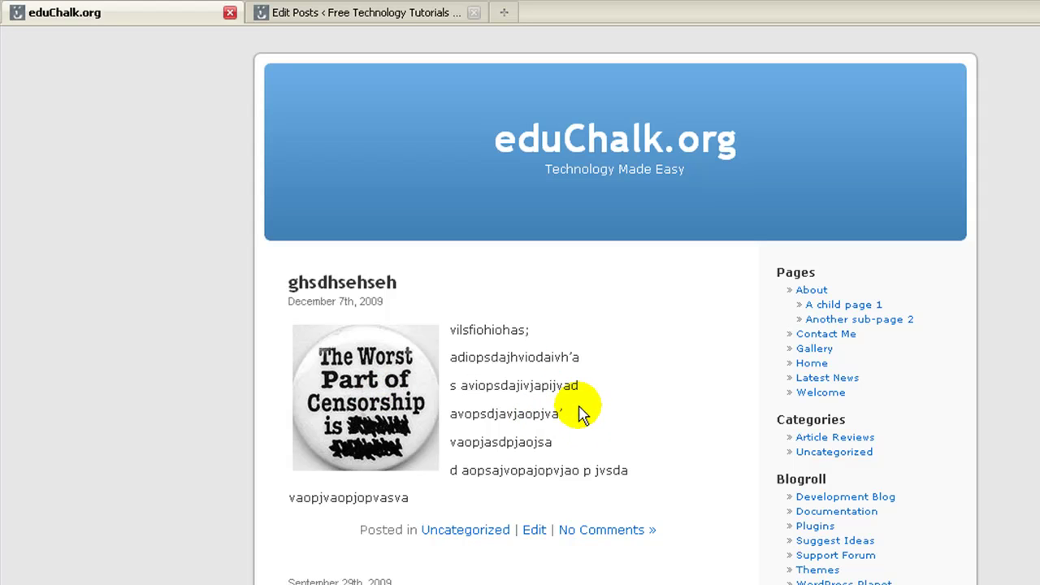
scroll(748, 482, "down", 3)
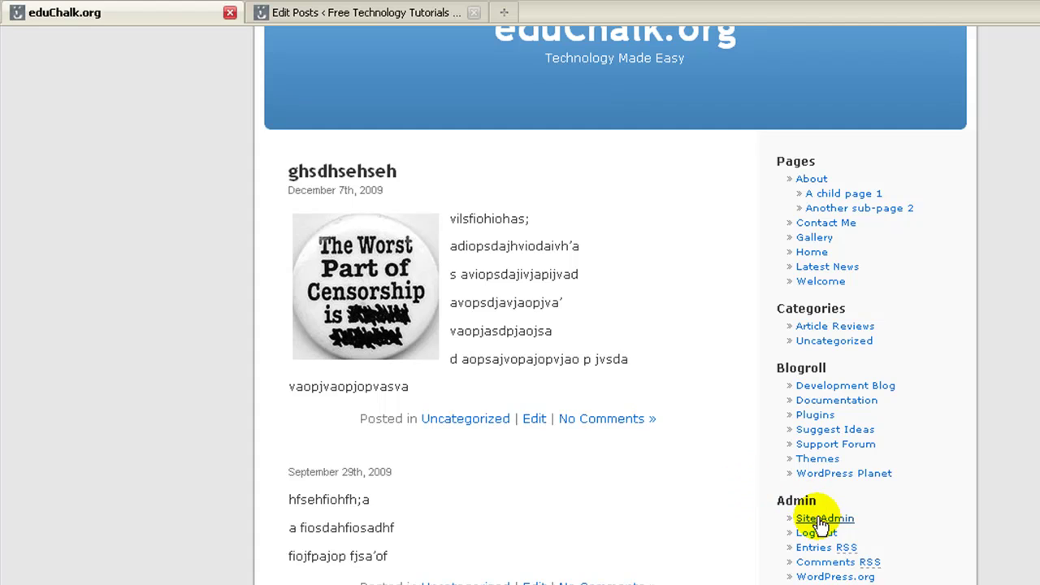
left_click(822, 519)
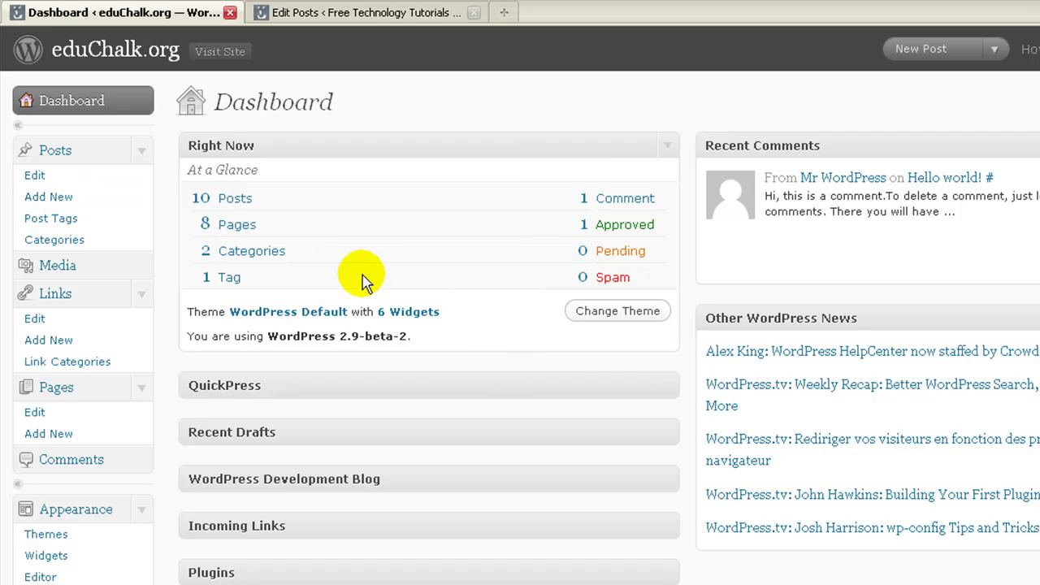
left_click(33, 173)
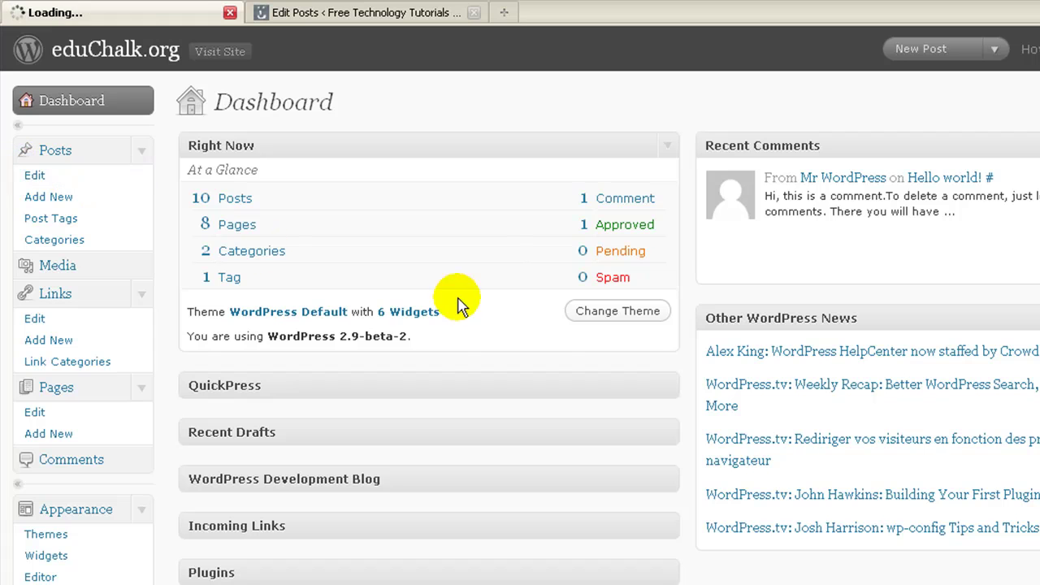